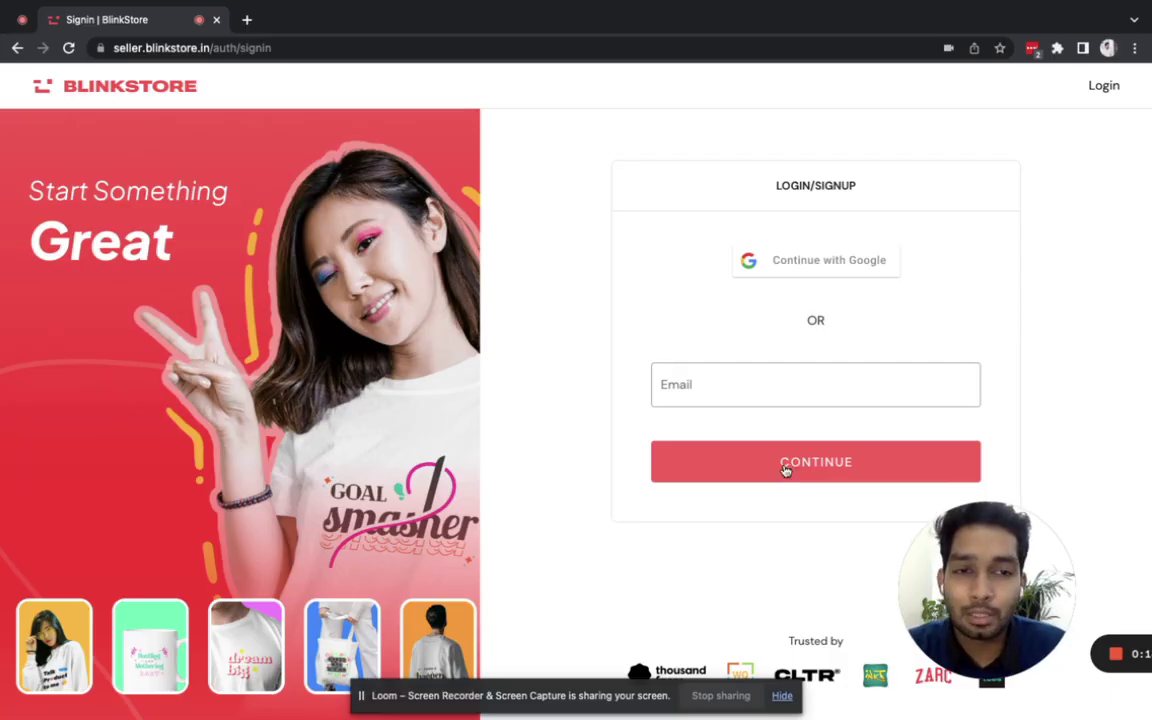
- Sign in to Blinkstore with the second Google account and reach the seller Home dashboard
click(812, 272)
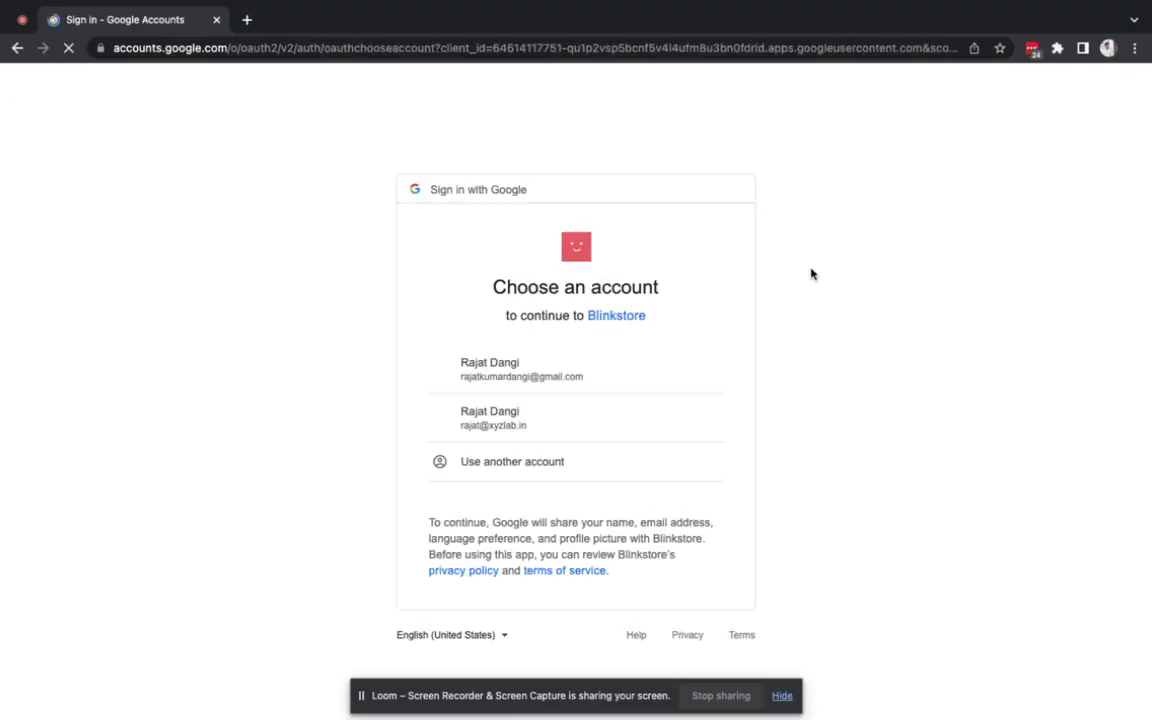
click(511, 419)
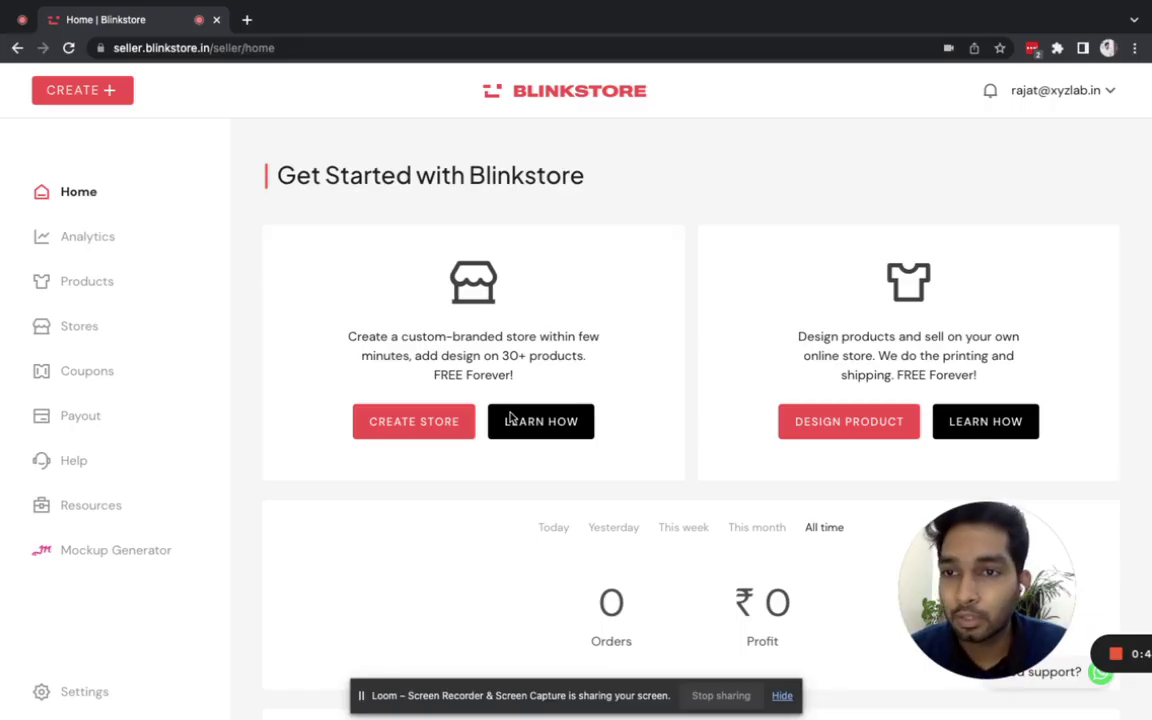
- Create a new store named MySuperStore
click(400, 421)
click(577, 310)
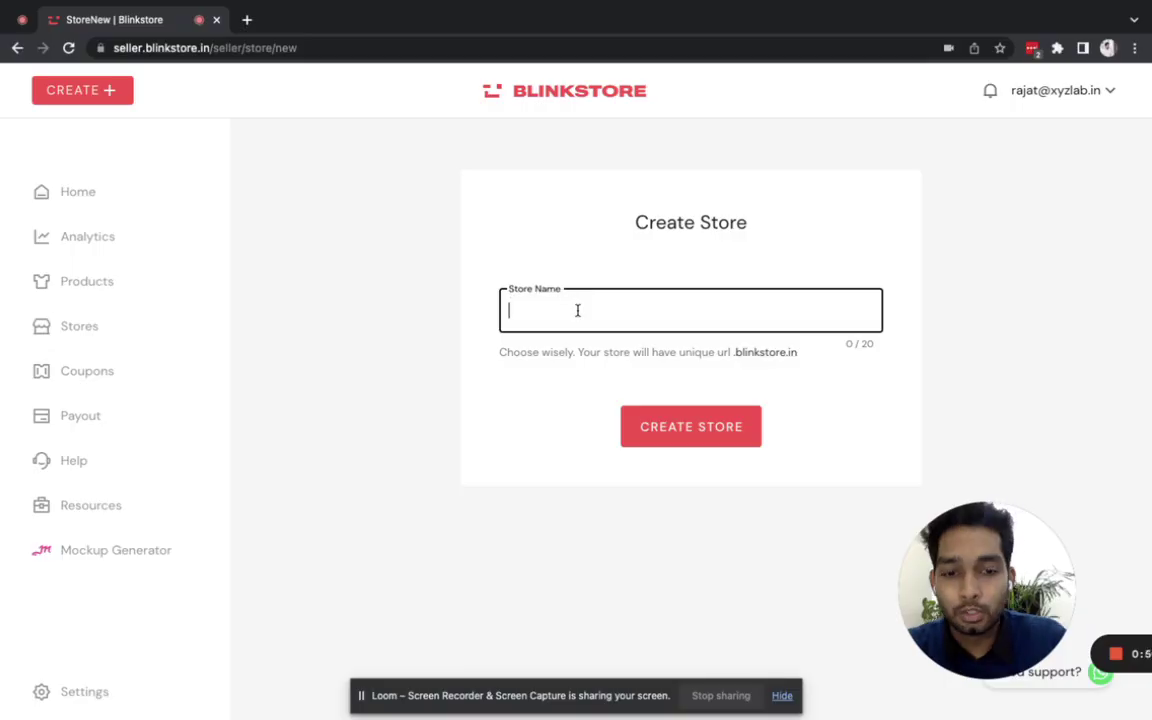
text(M)
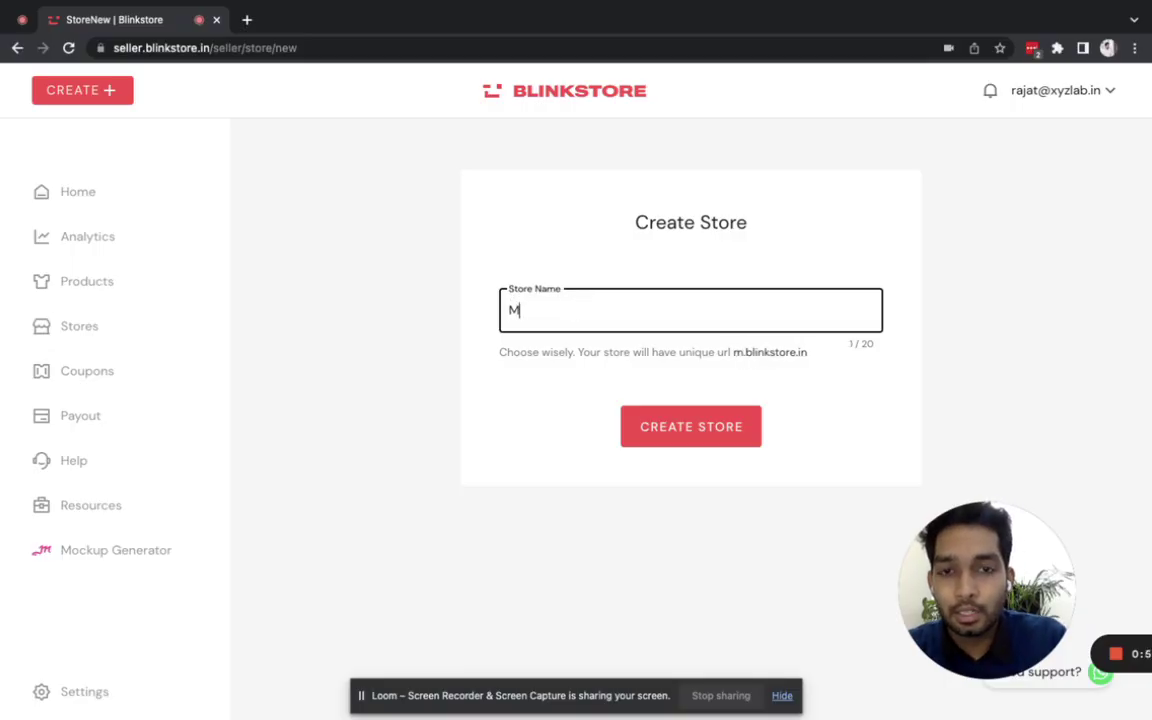
text(ySuperStore)
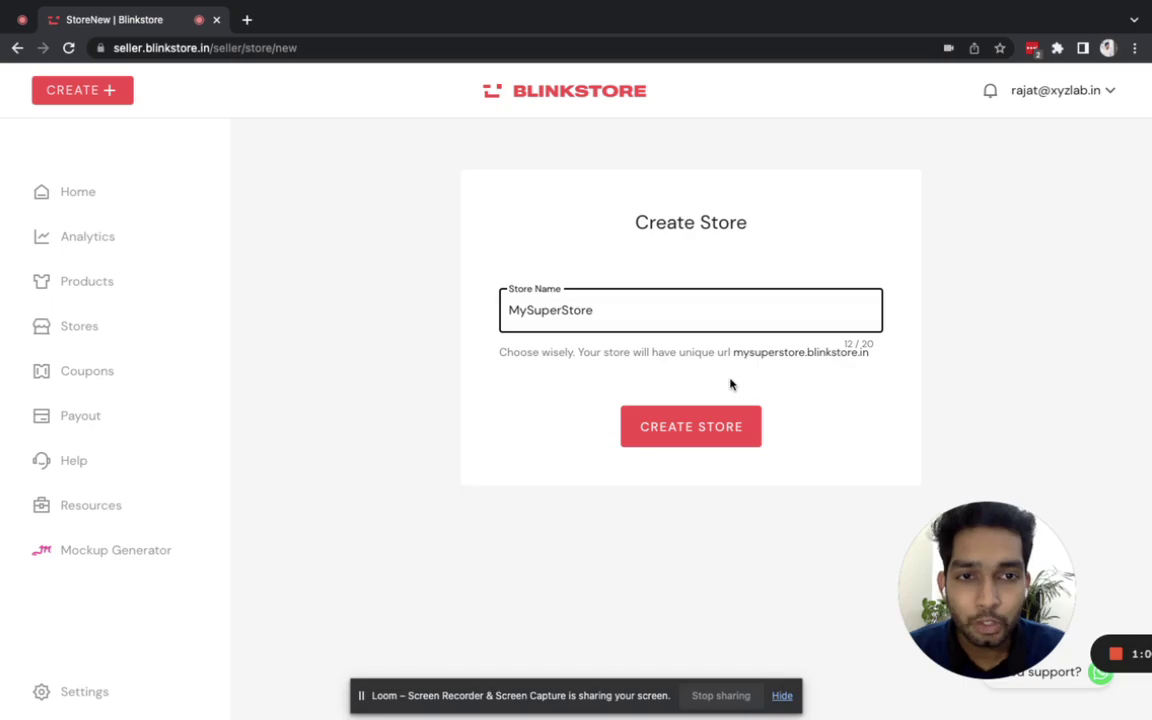
click(690, 424)
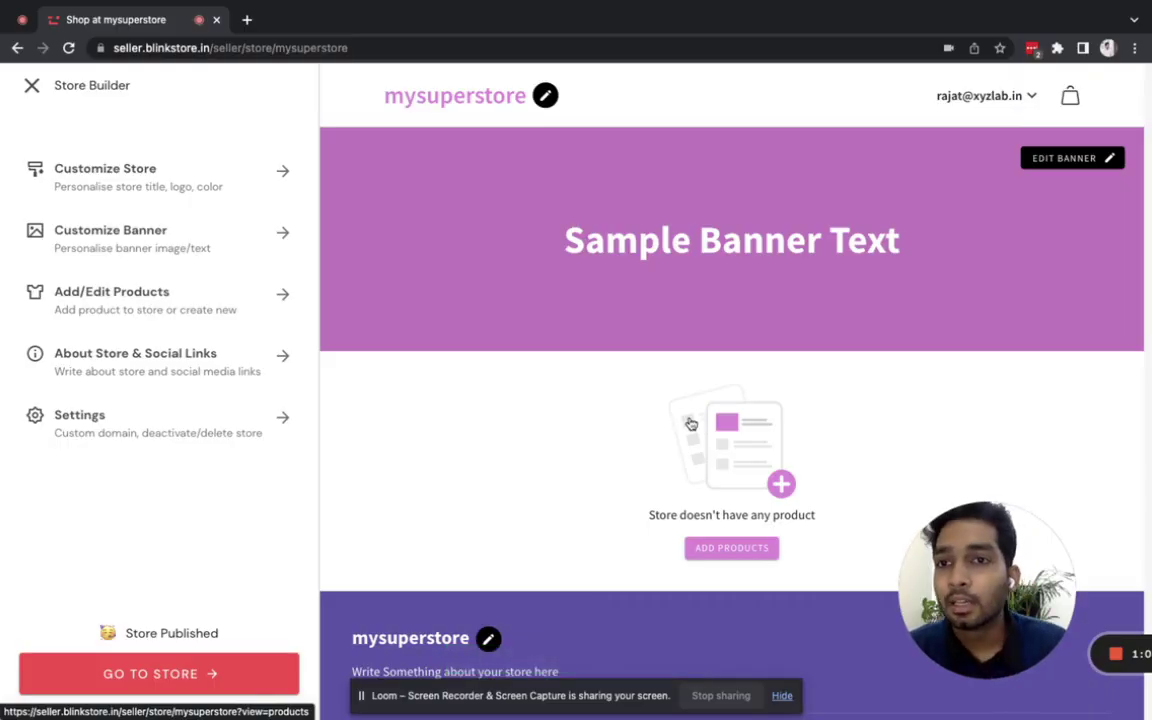
- Rename the store title to 'My Super Store', apply the red-and-black theme, and save
click(211, 175)
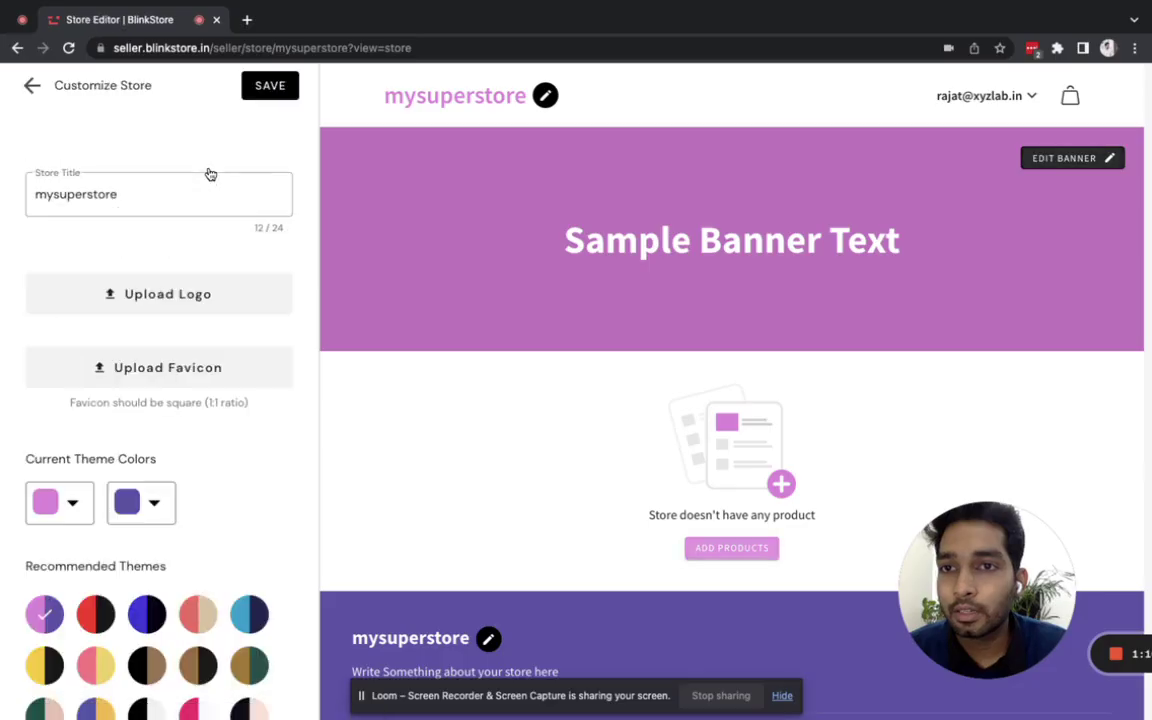
double_click(184, 193)
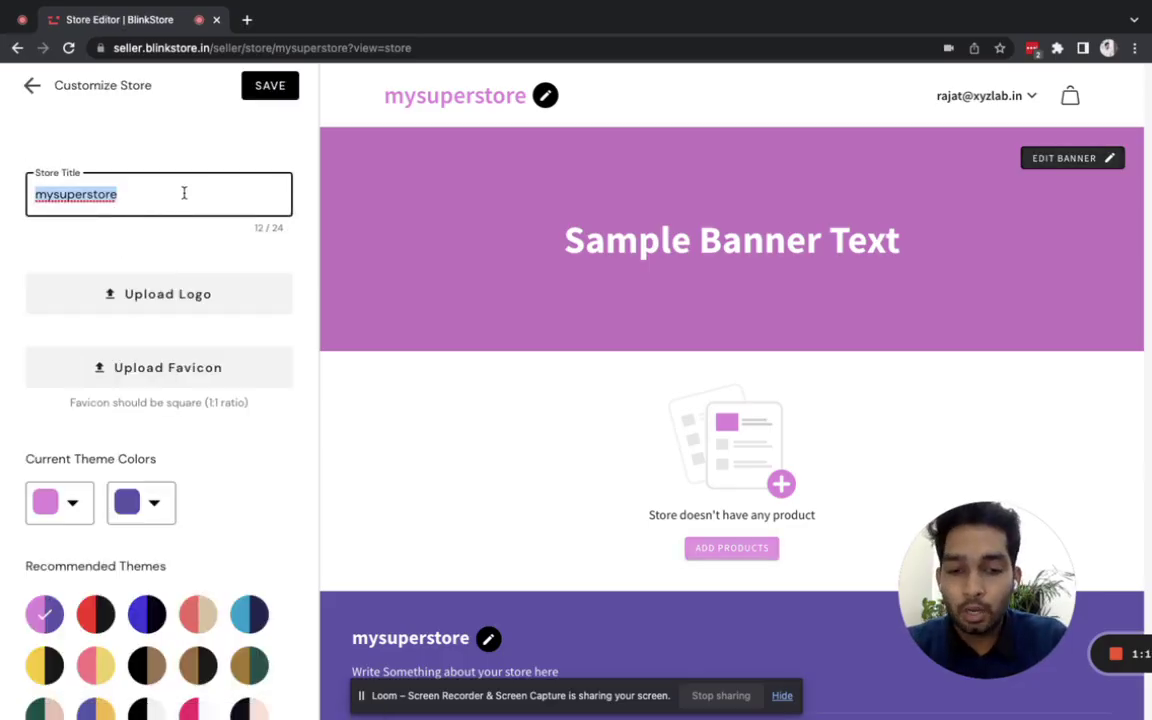
text(My Super )
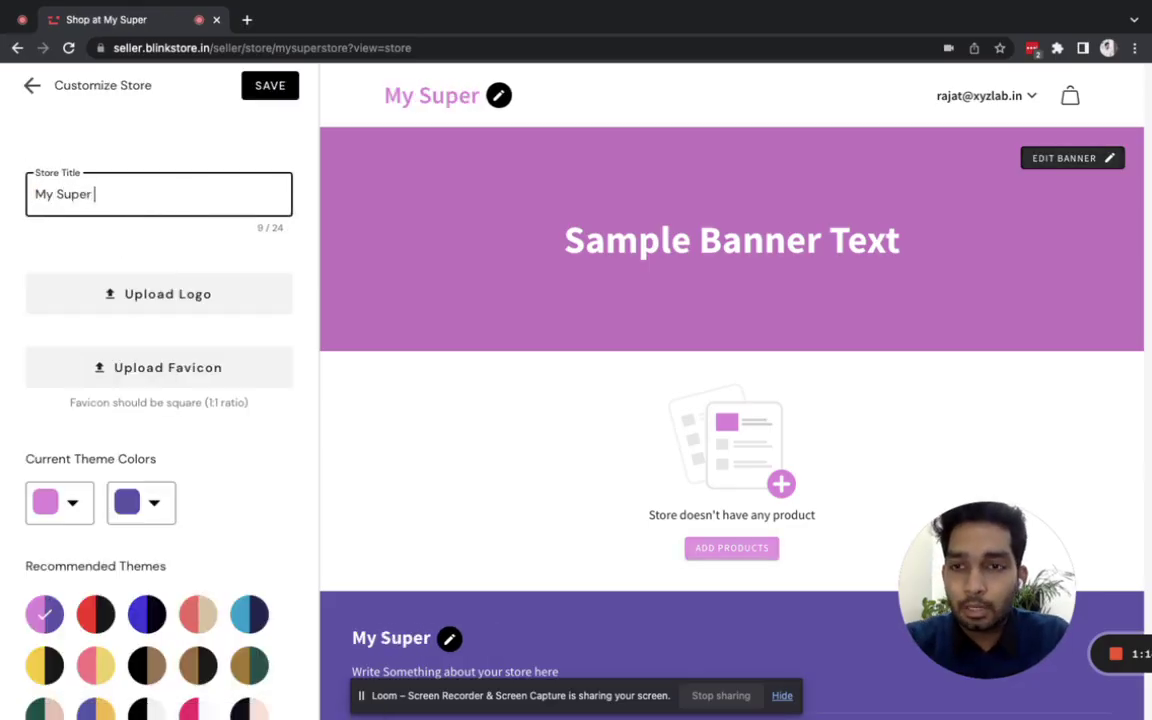
text(Store)
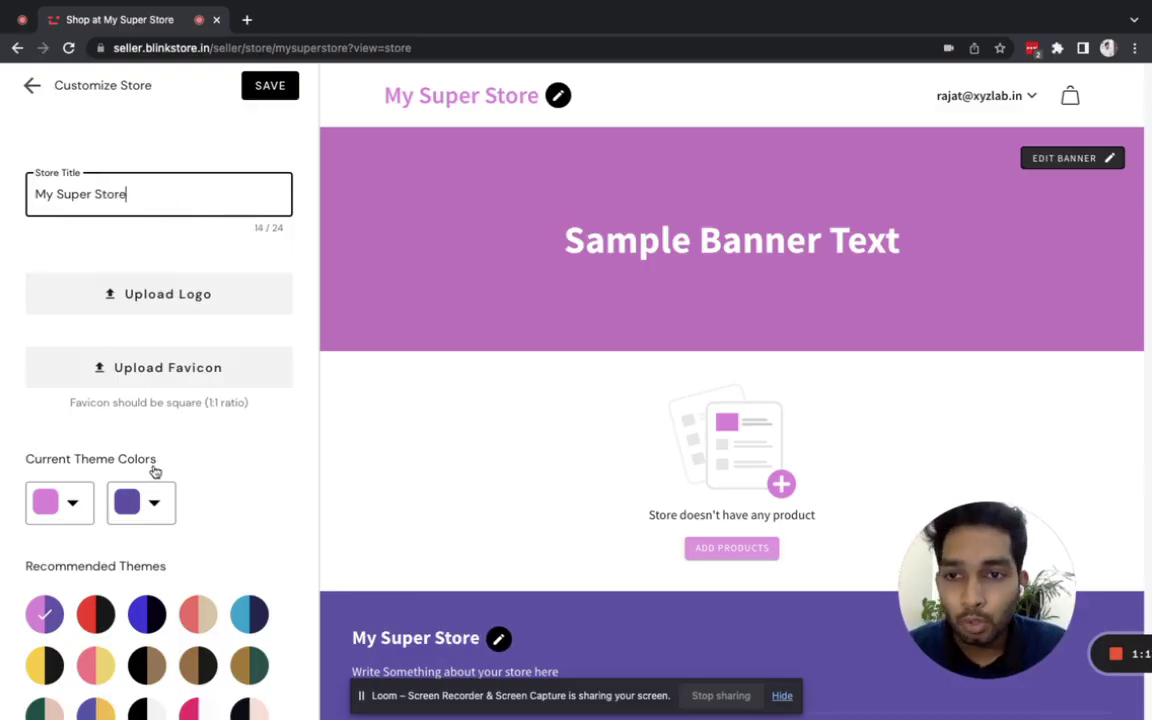
click(96, 615)
scroll(198, 509, down, 1)
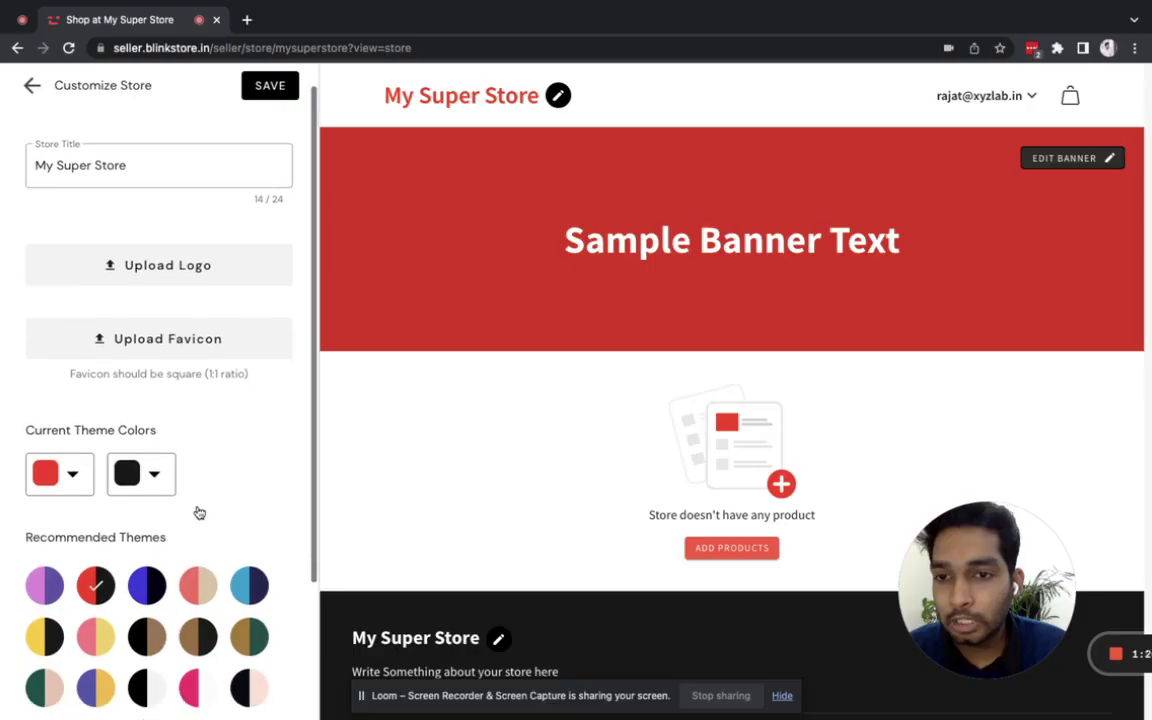
click(291, 89)
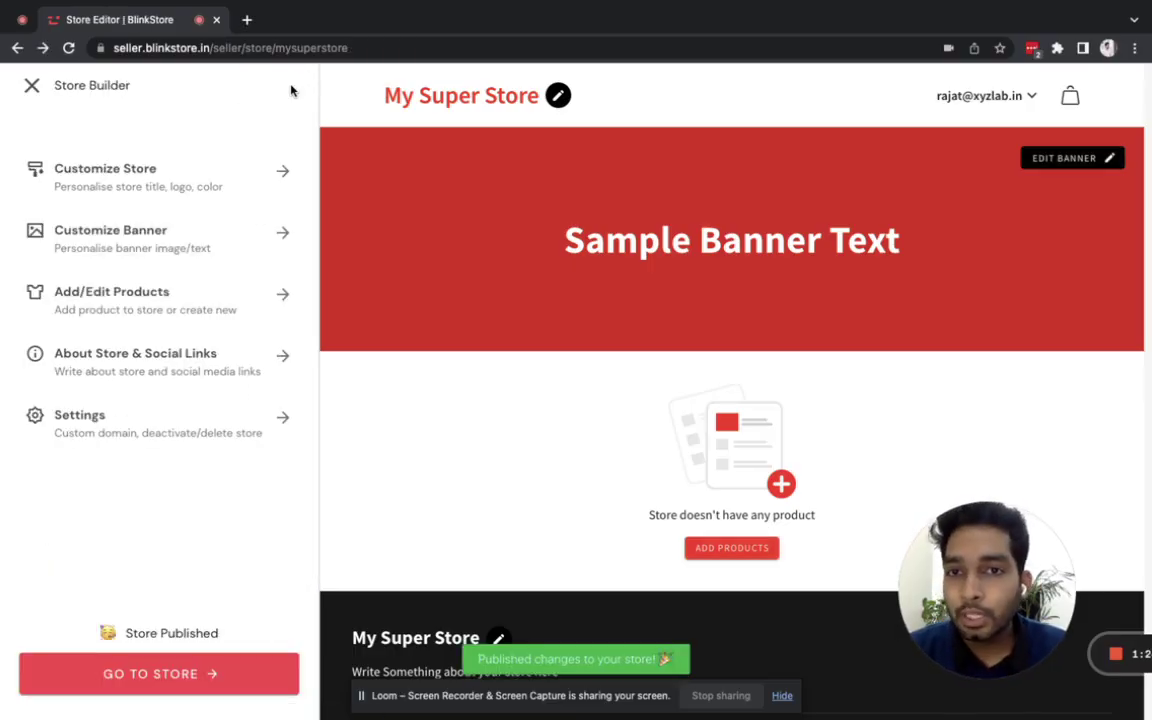
- Replace the sample banner text with 'Demo Store' and save it
click(145, 220)
click(178, 300)
drag(178, 300, 3, 280)
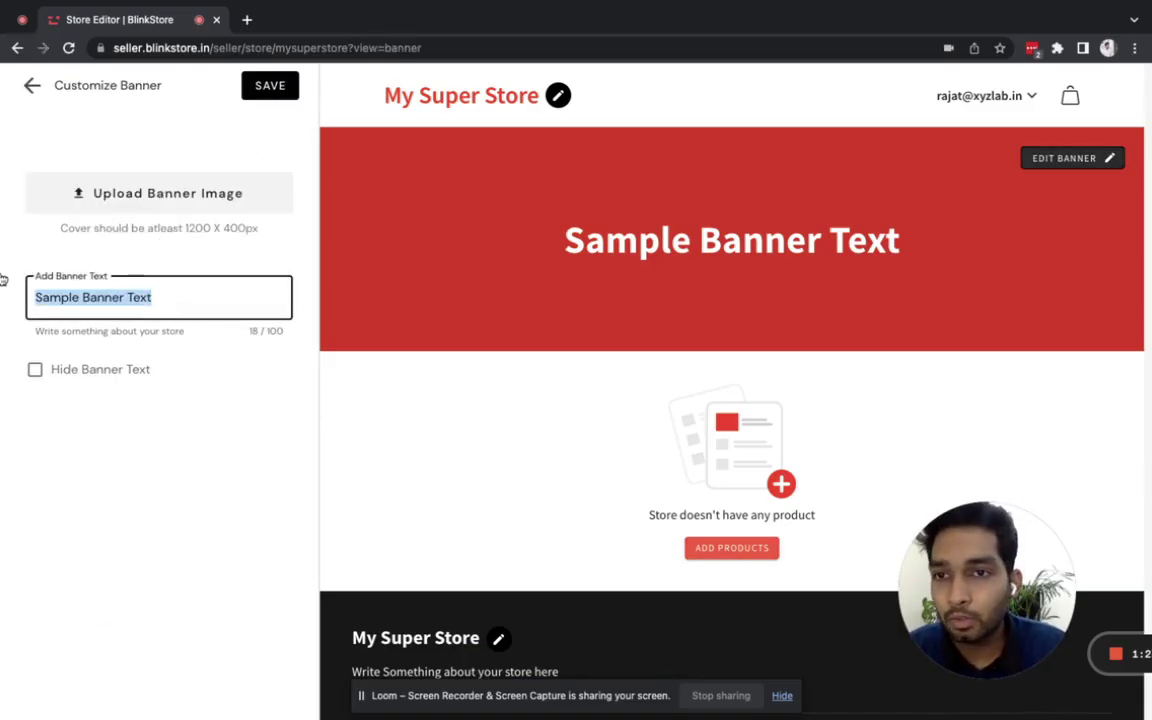
text(Demo )
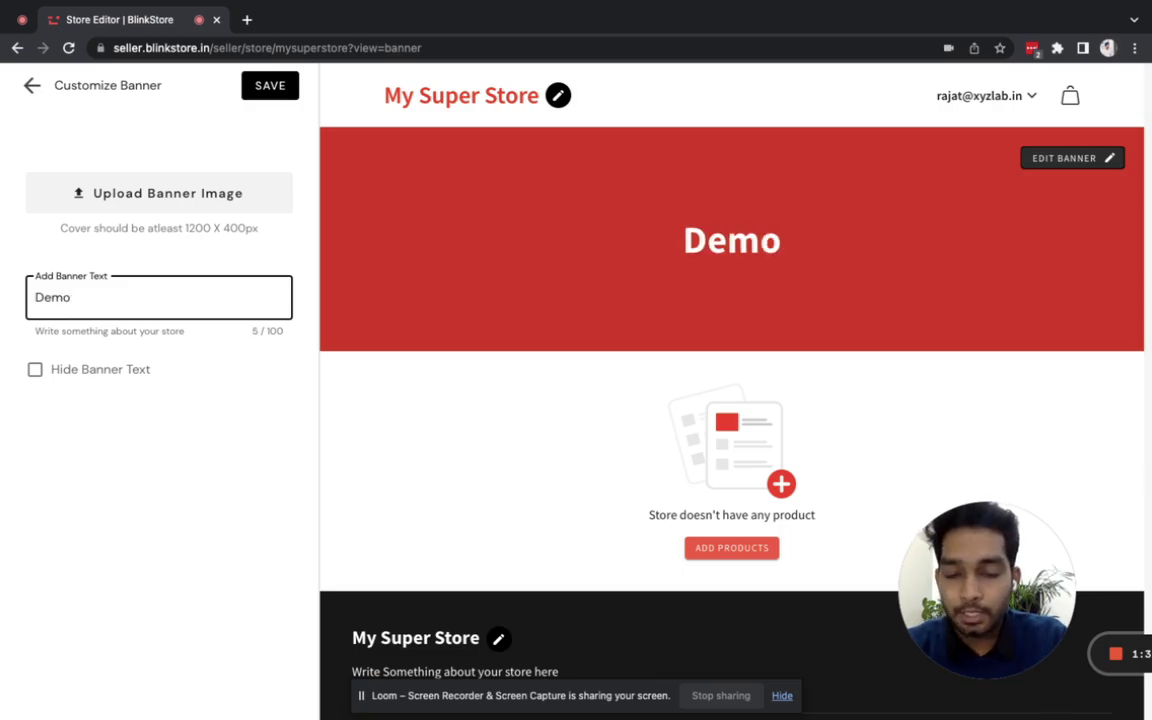
text(Store)
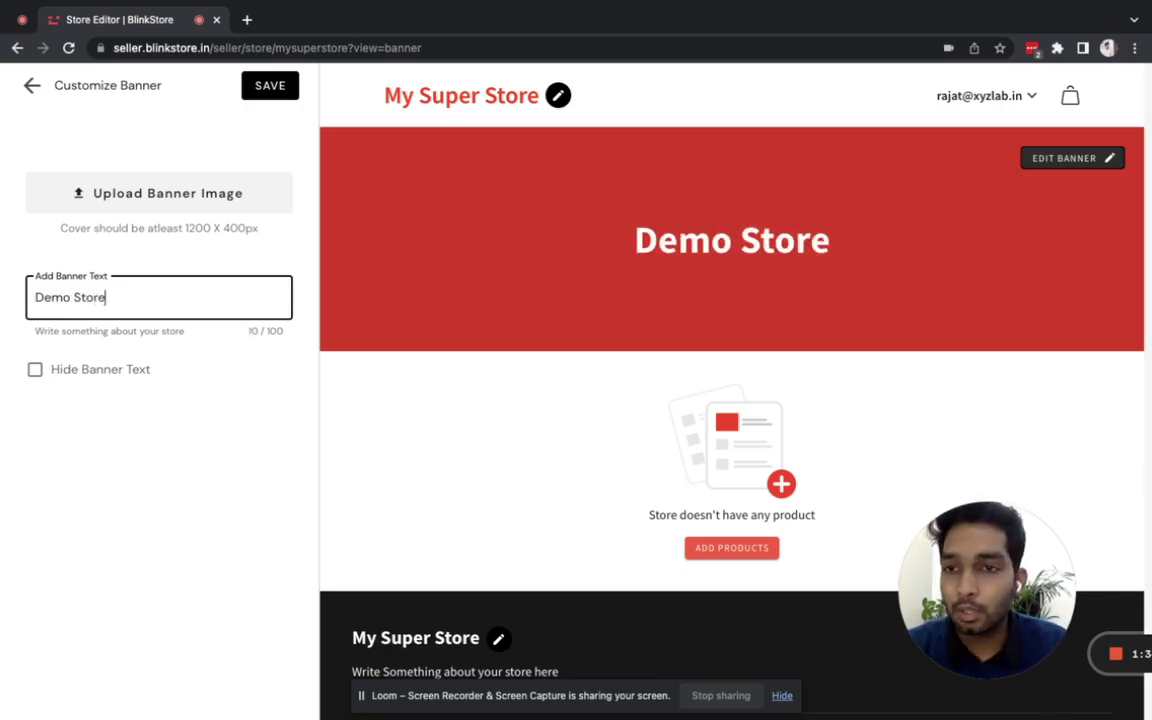
click(281, 87)
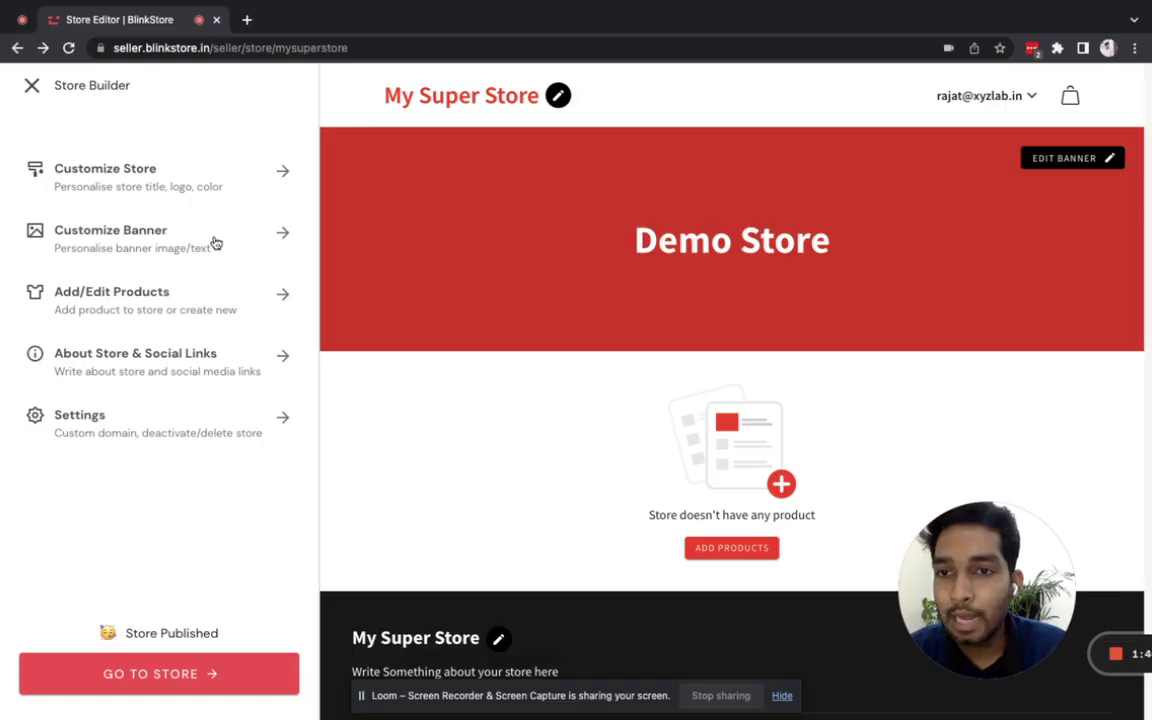
- Browse the new-design product catalogue and choose the Accessories Phone Cover to design
click(171, 296)
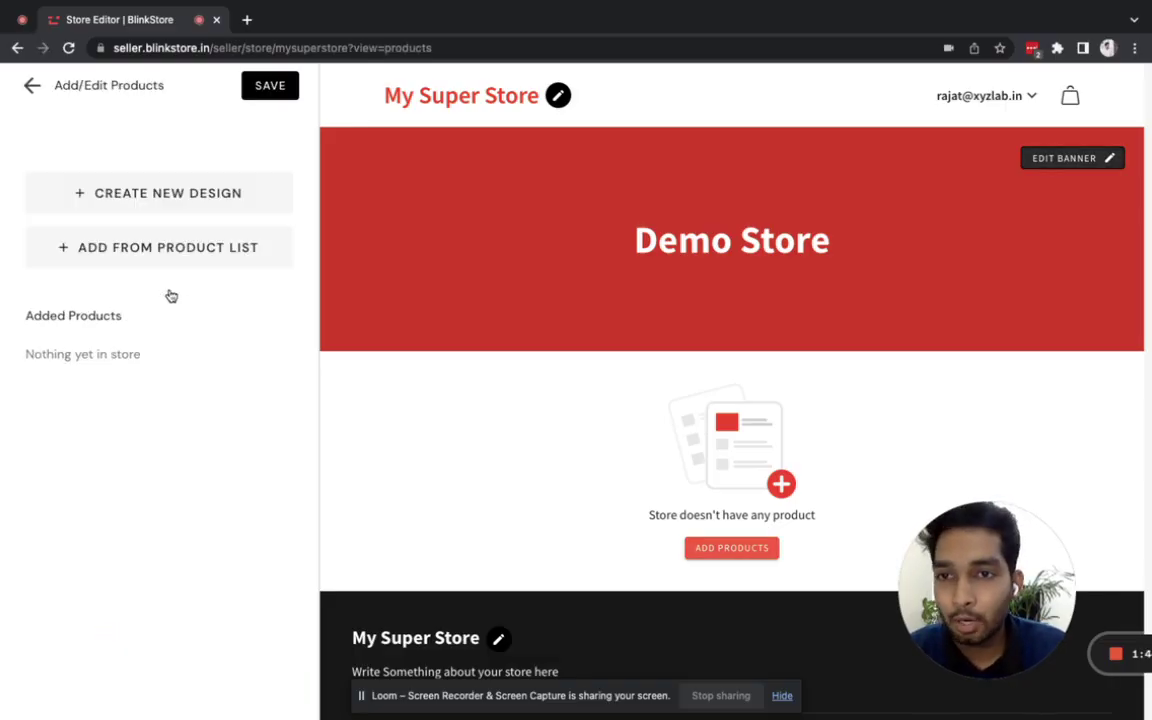
click(195, 194)
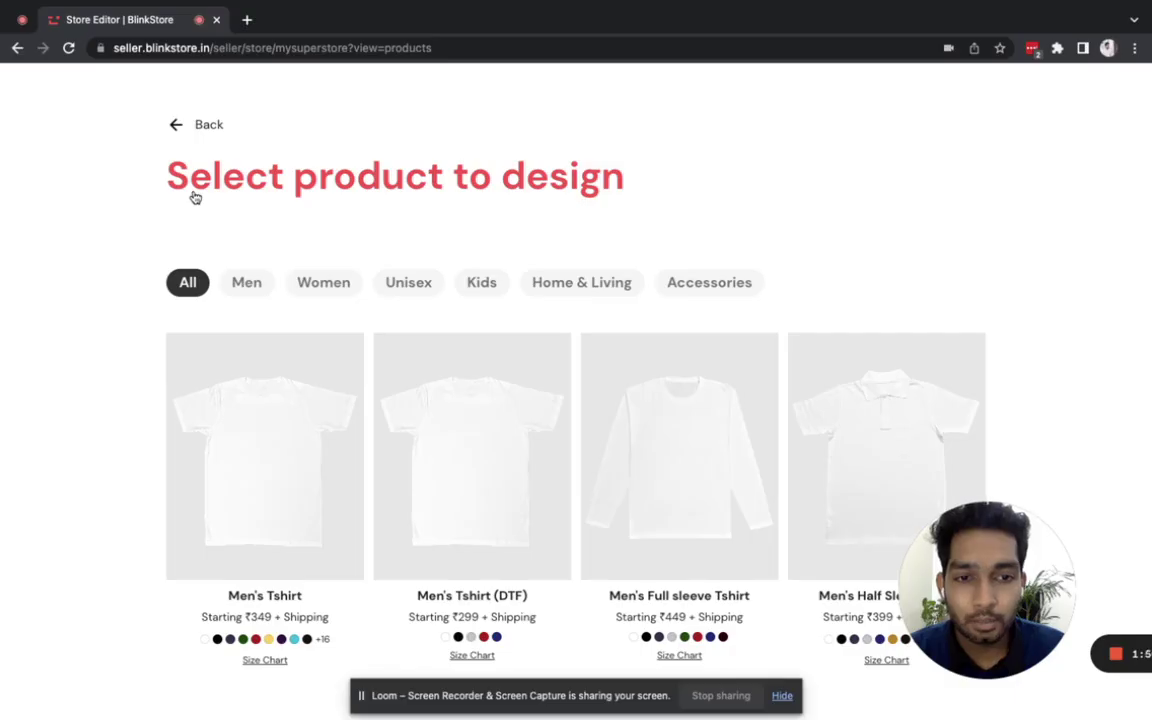
click(782, 696)
scroll(774, 563, down, 4)
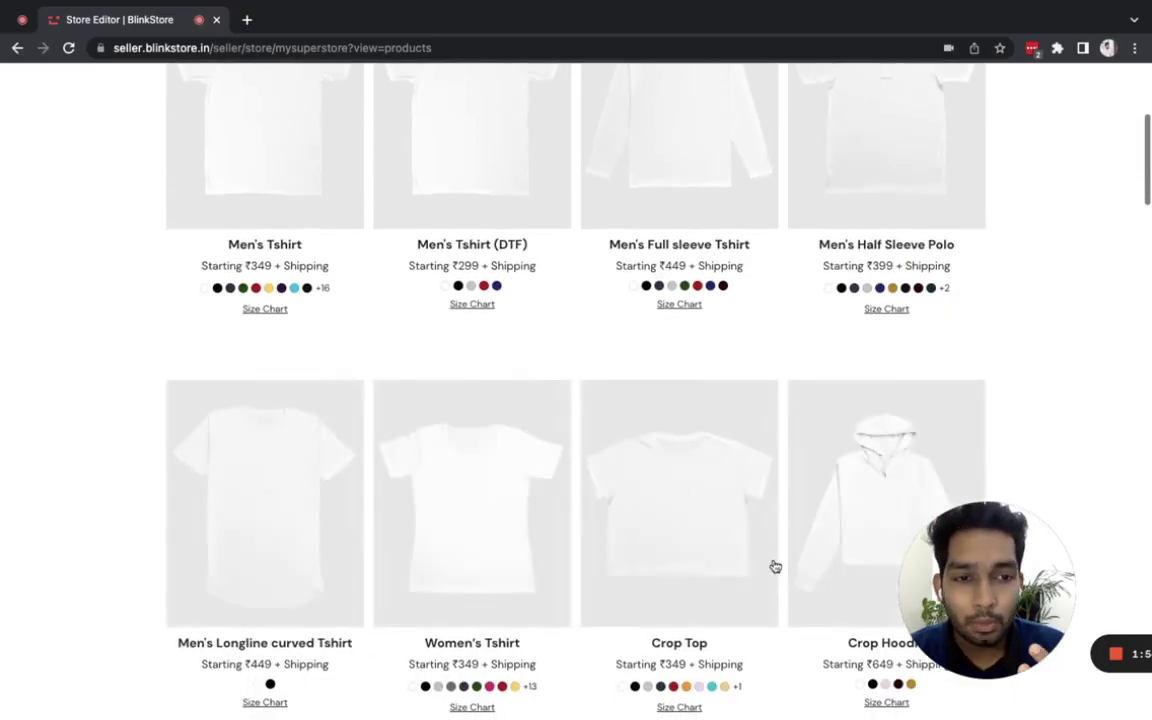
scroll(775, 567, down, 9)
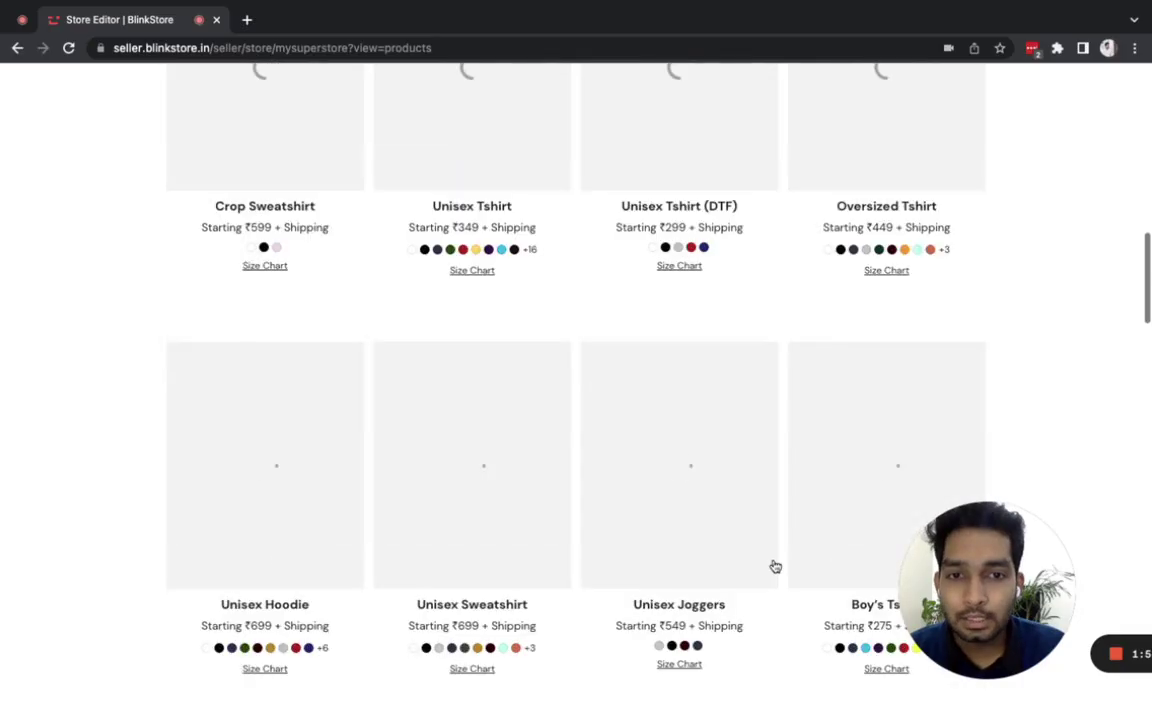
scroll(775, 567, down, 10)
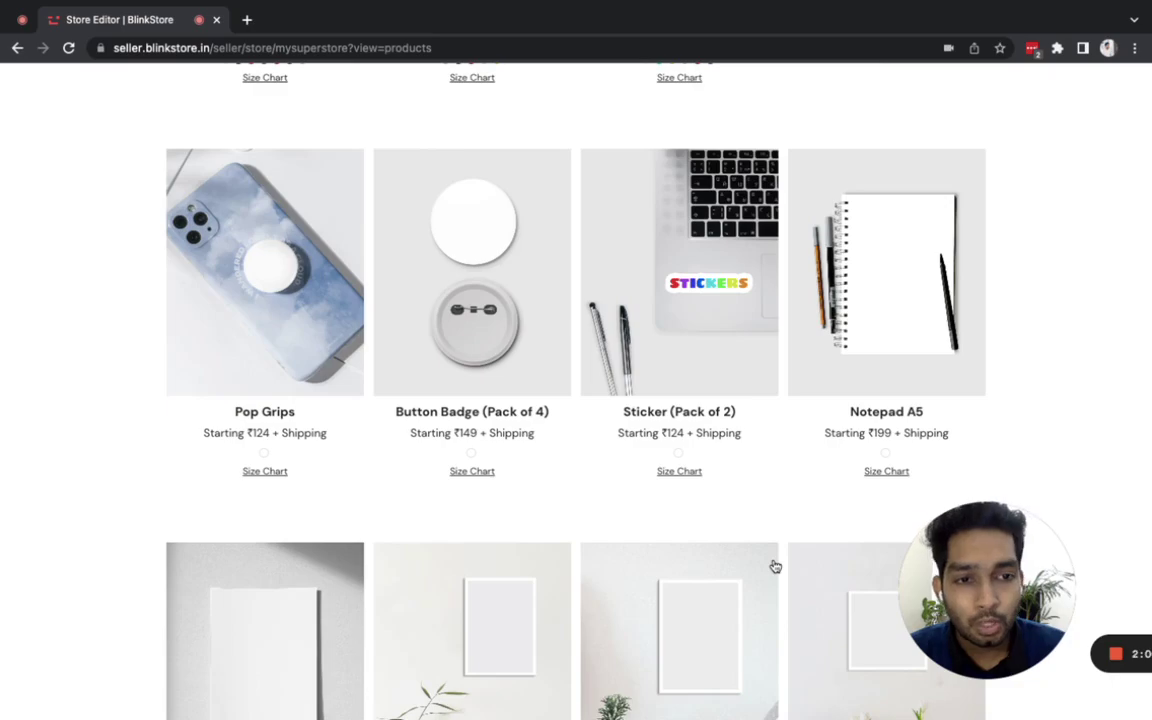
scroll(775, 567, down, 9)
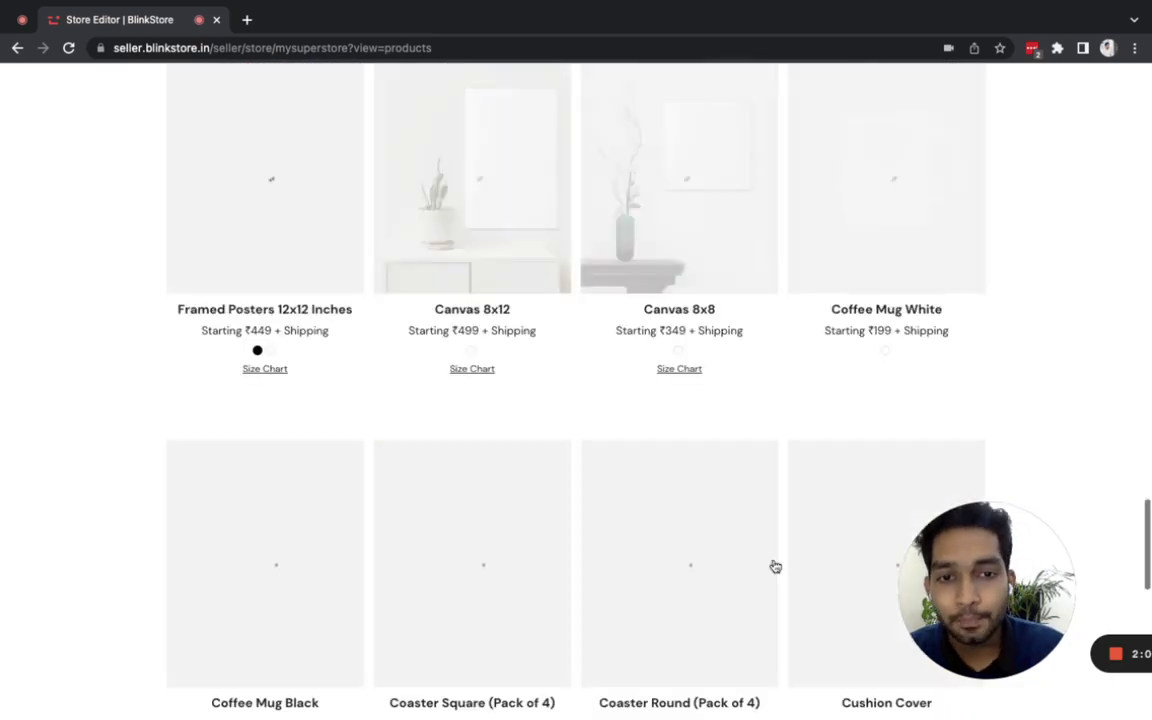
scroll(775, 567, up, 12)
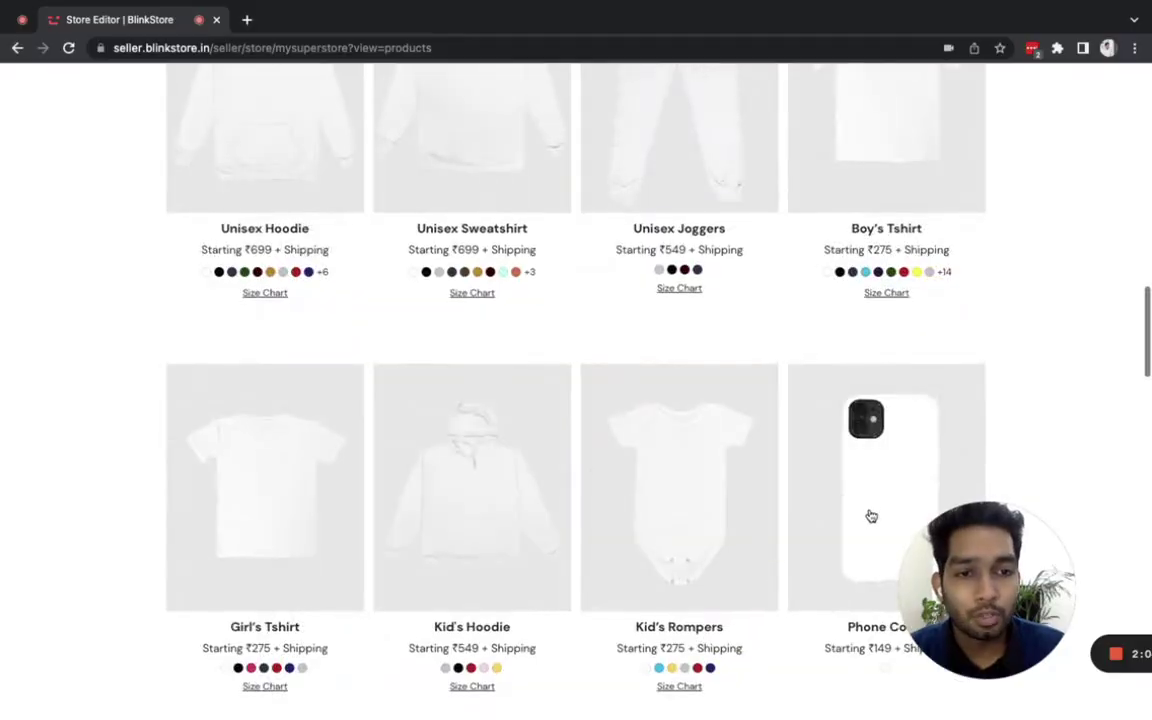
click(869, 516)
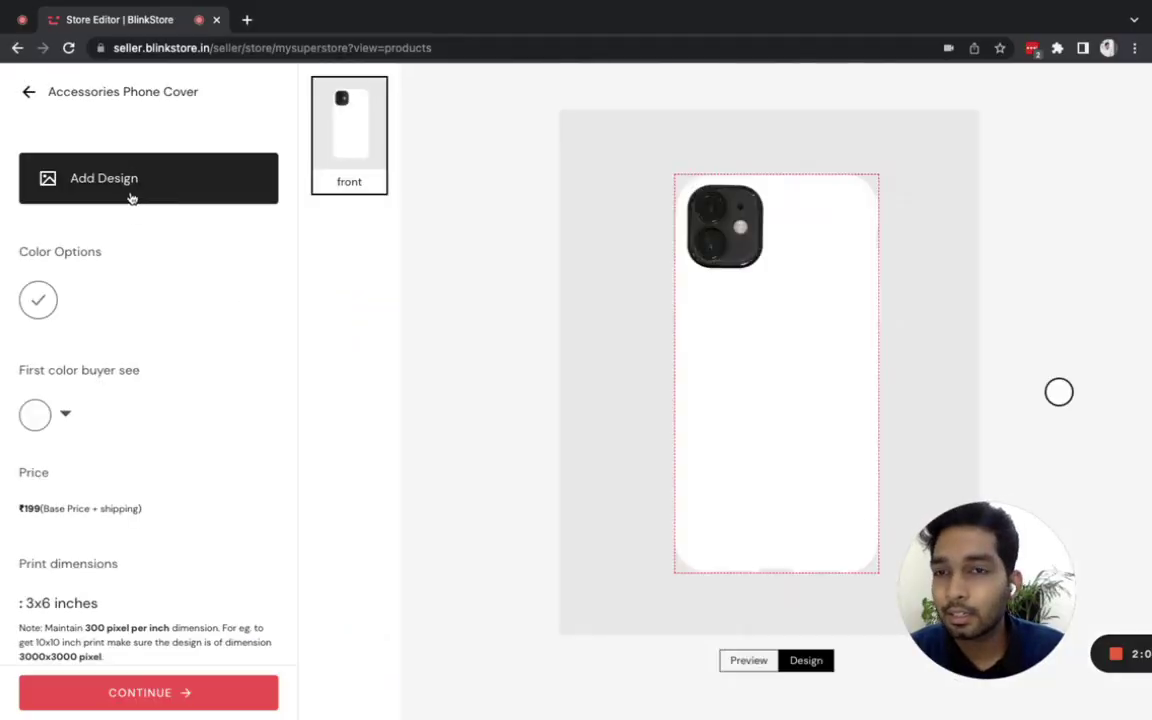
- Upload 'Logo wText - primary.png' onto the phone cover
click(131, 198)
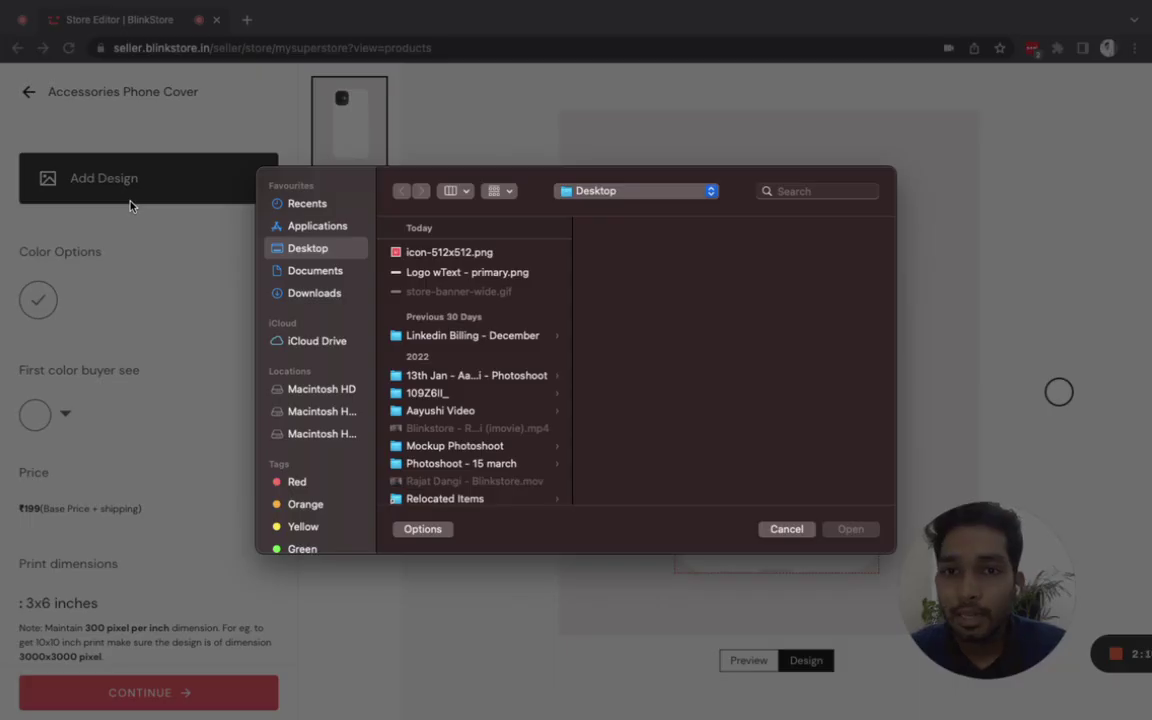
click(402, 267)
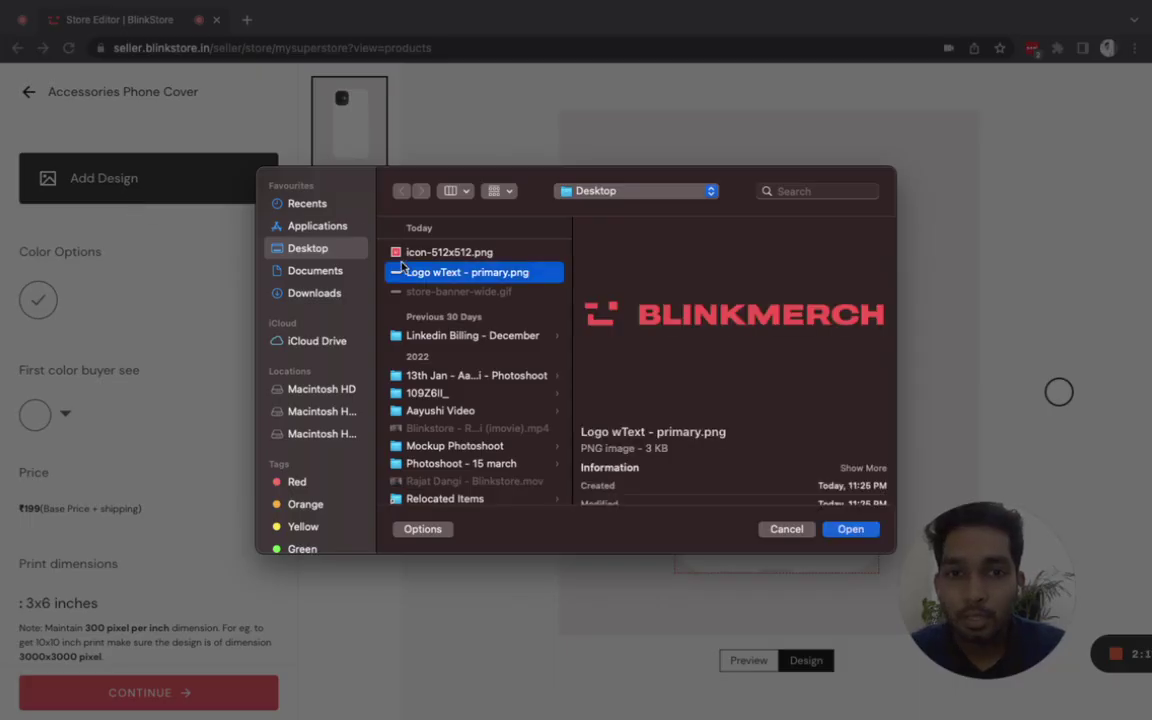
double_click(402, 267)
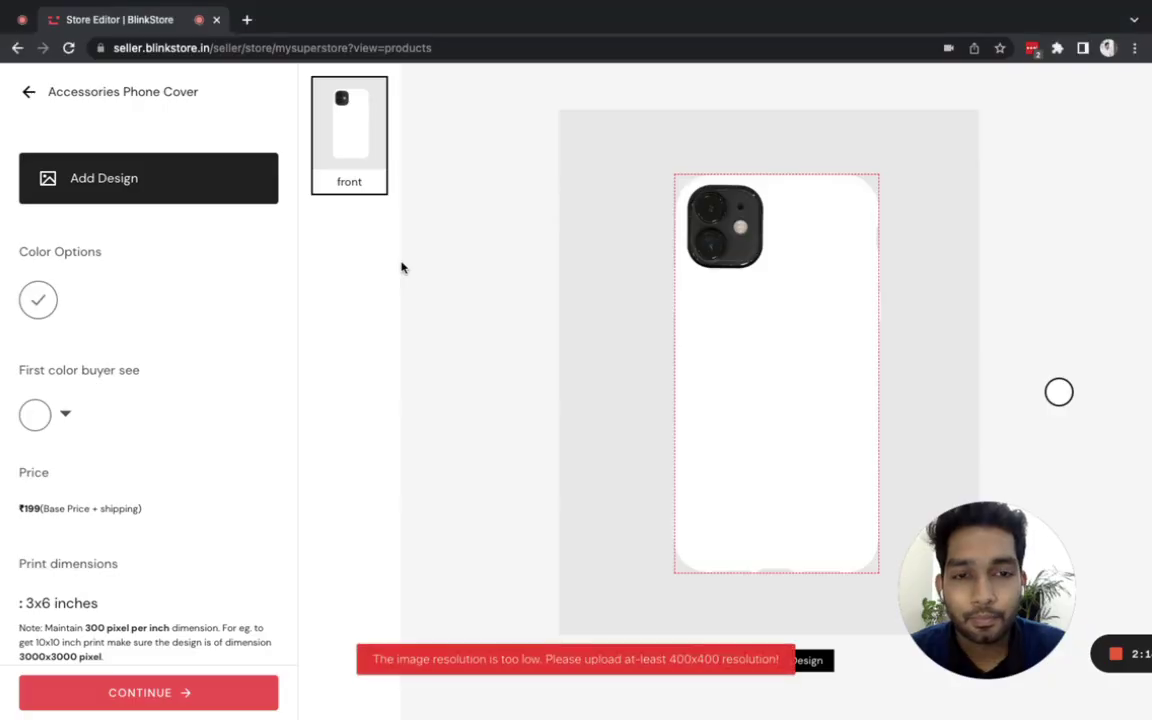
- Place icon-512x512.png on the cover, nudge the red design left, and save it
click(231, 181)
click(460, 253)
double_click(460, 254)
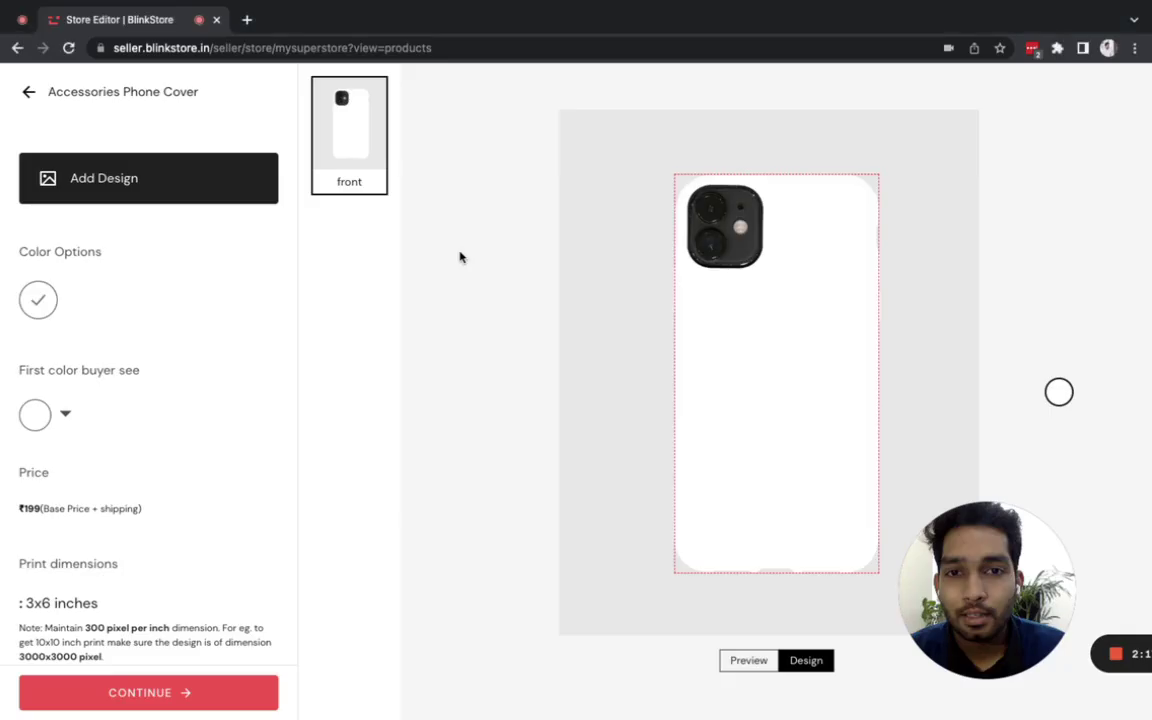
drag(797, 406, 800, 399)
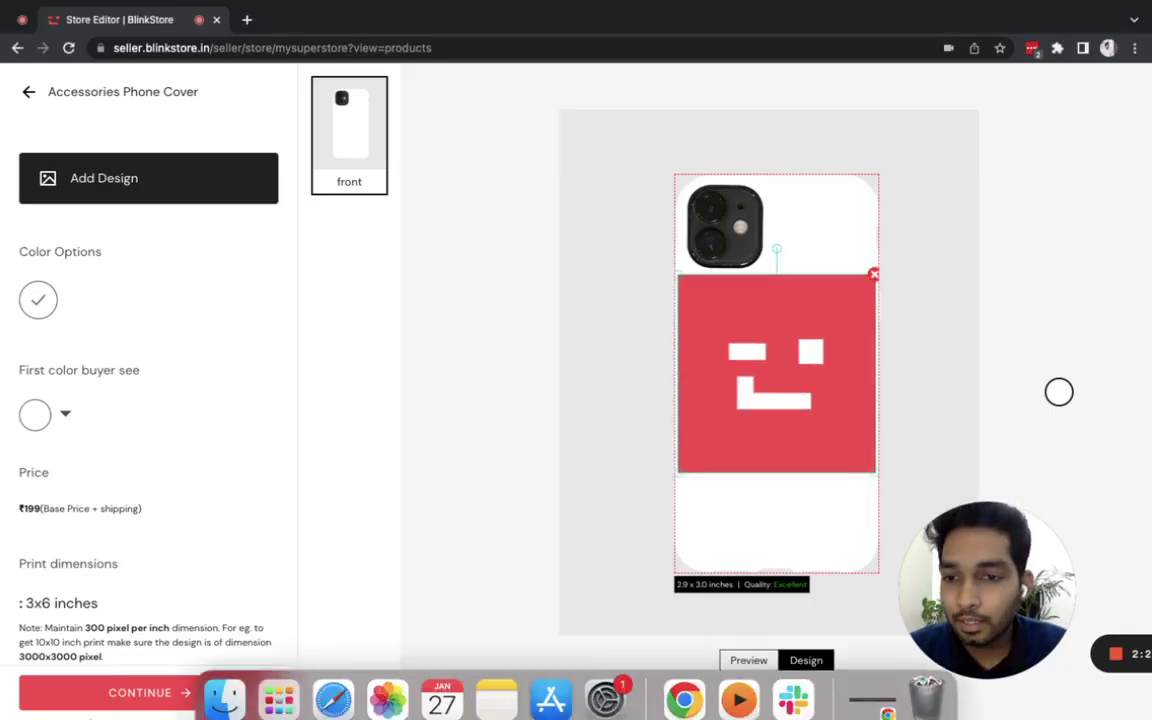
click(165, 687)
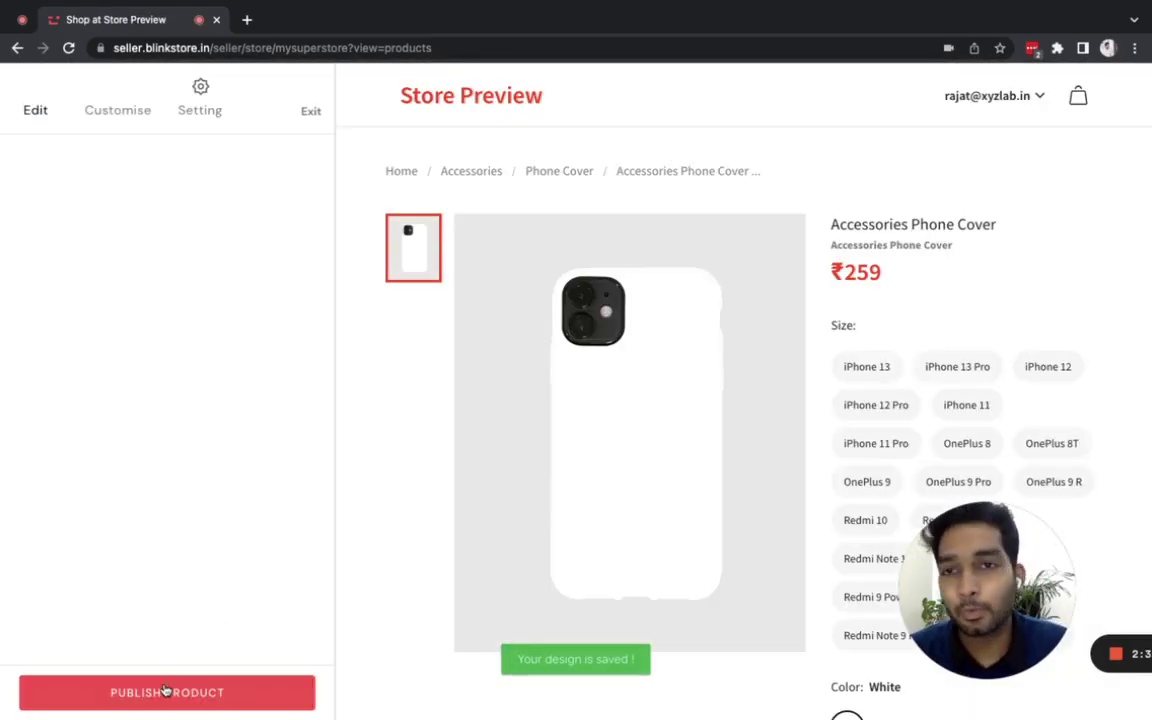
- Change the phone cover's profit from ₹50 to ₹99 (price ₹317) and publish it
click(157, 340)
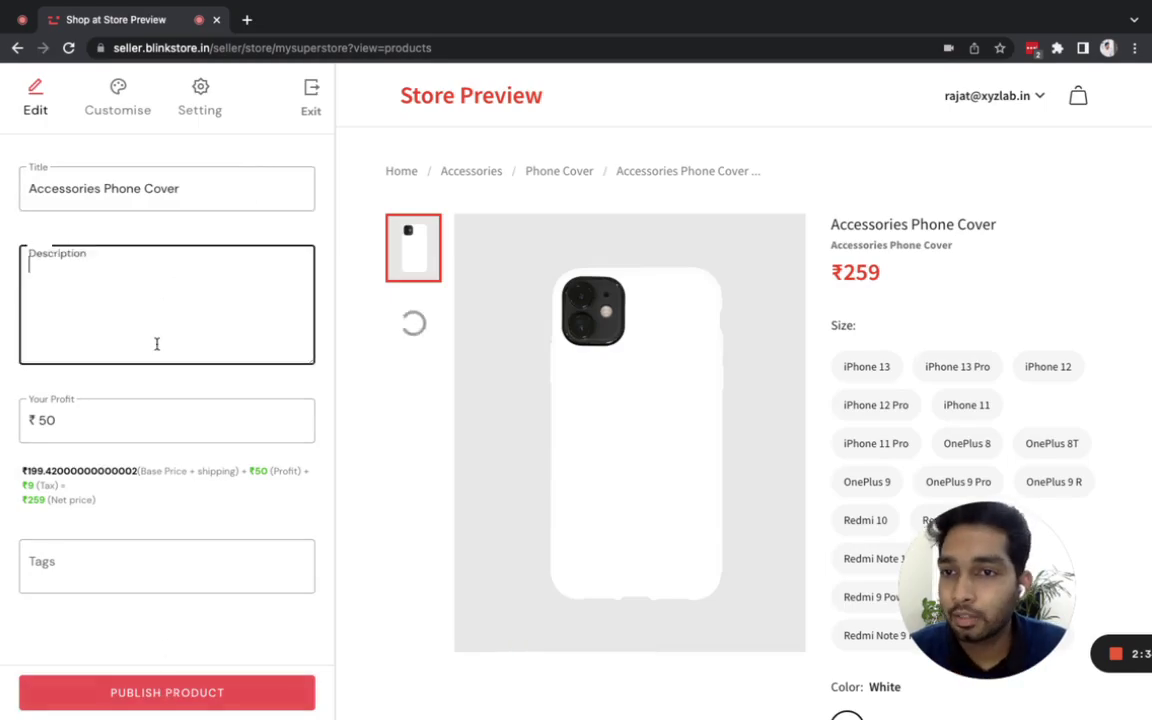
click(77, 426)
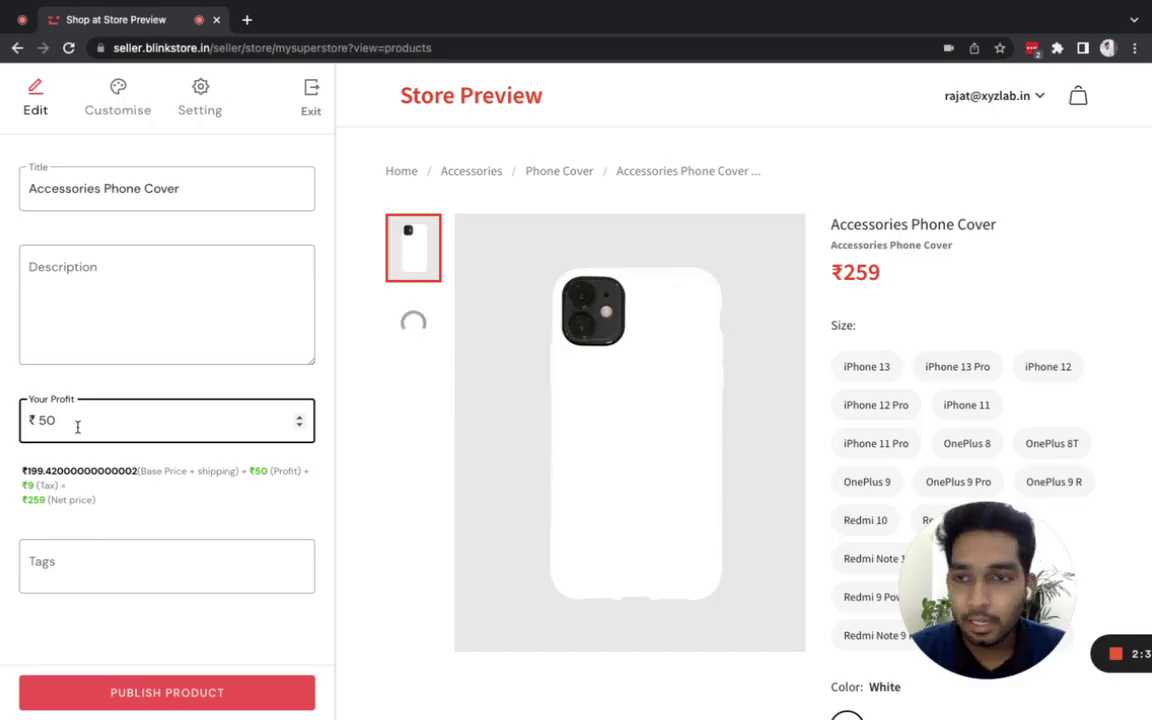
scroll(8, 442, up, 3)
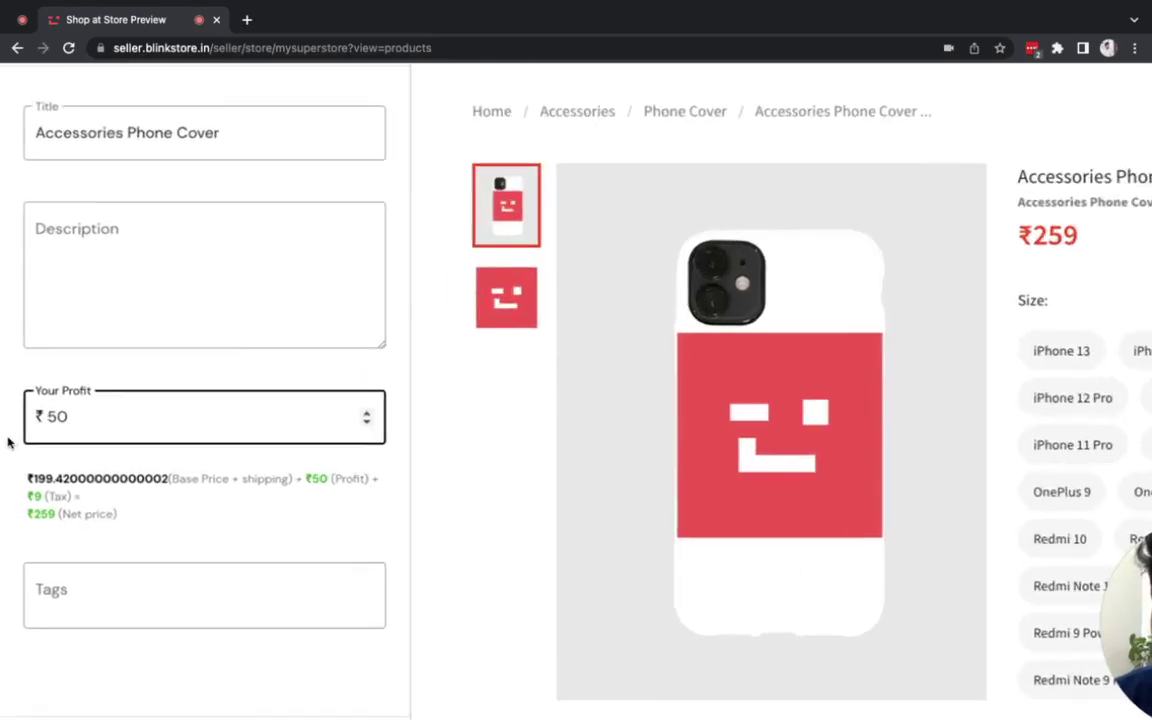
scroll(46, 422, up, 5)
scroll(46, 422, up, 3)
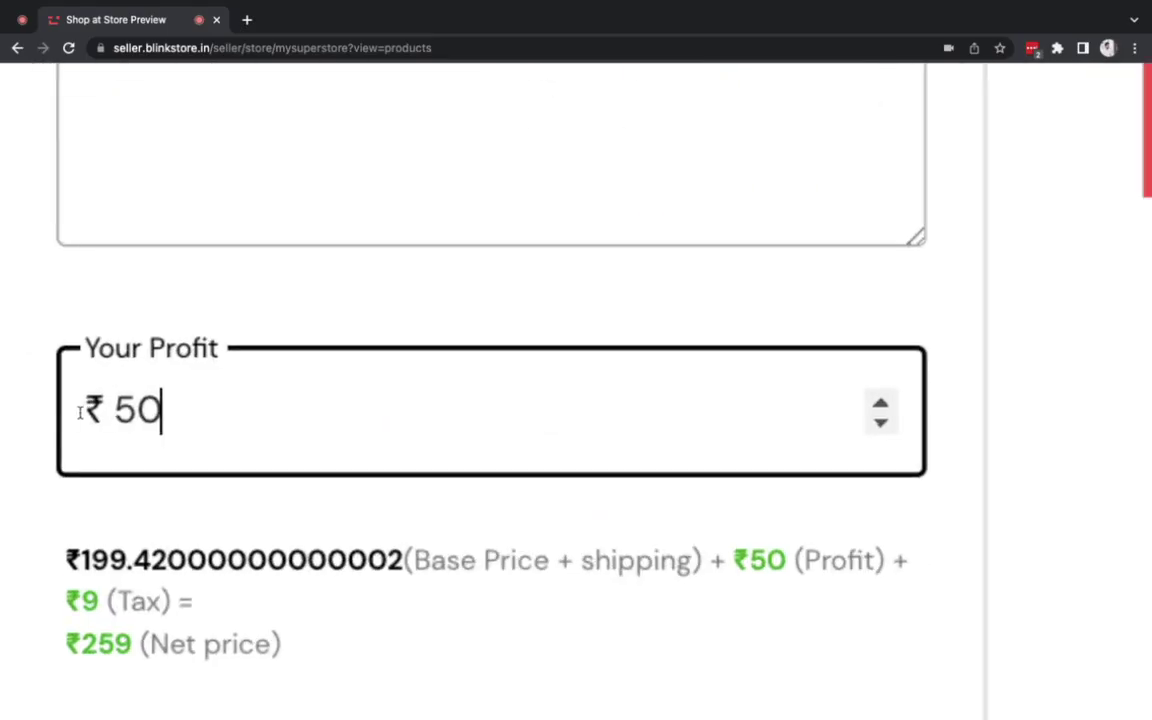
key(super+a)
text(99)
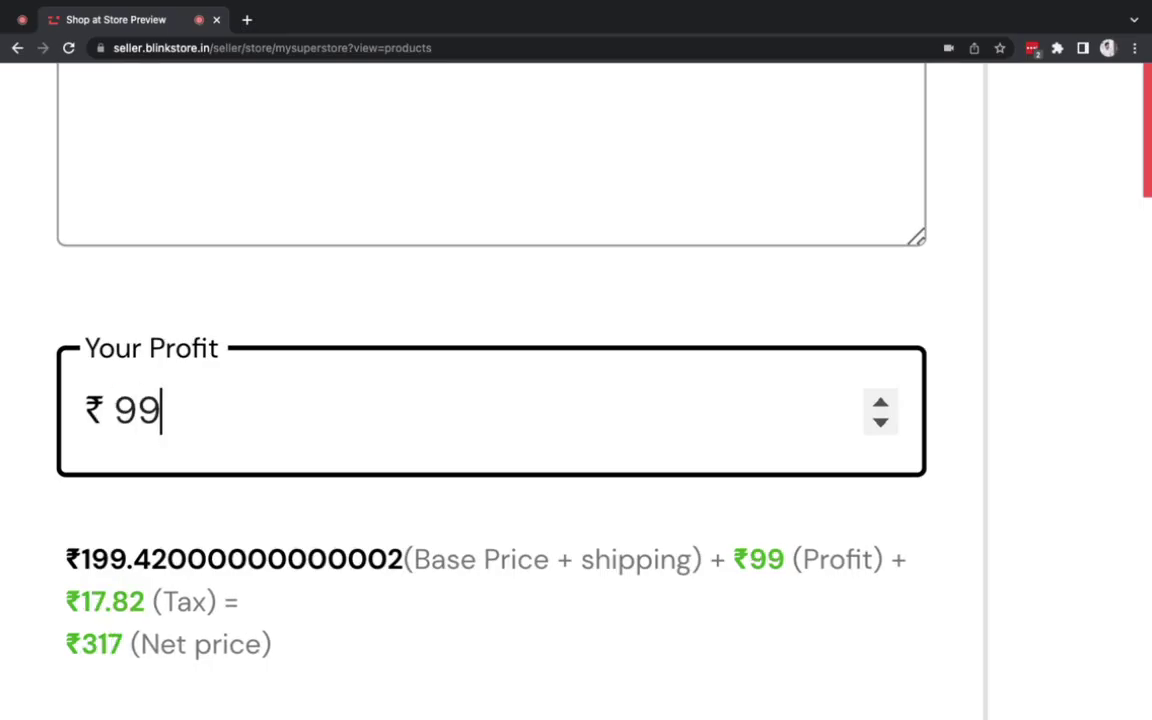
click(244, 255)
scroll(246, 257, down, 10)
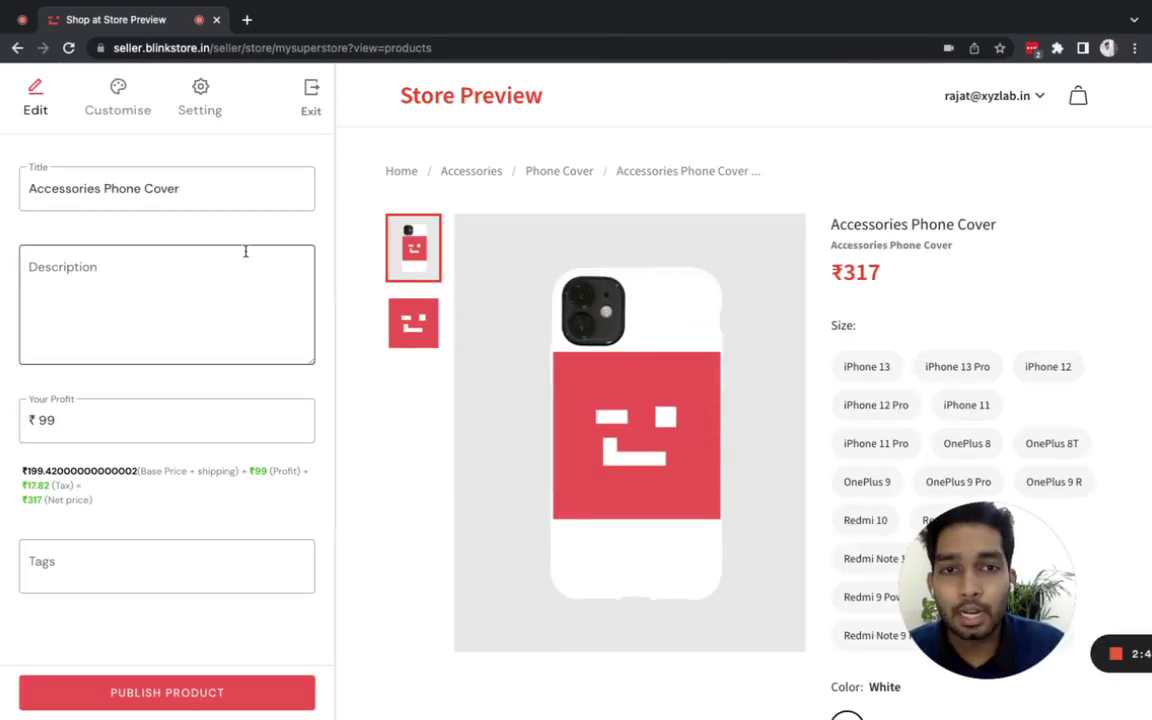
click(165, 694)
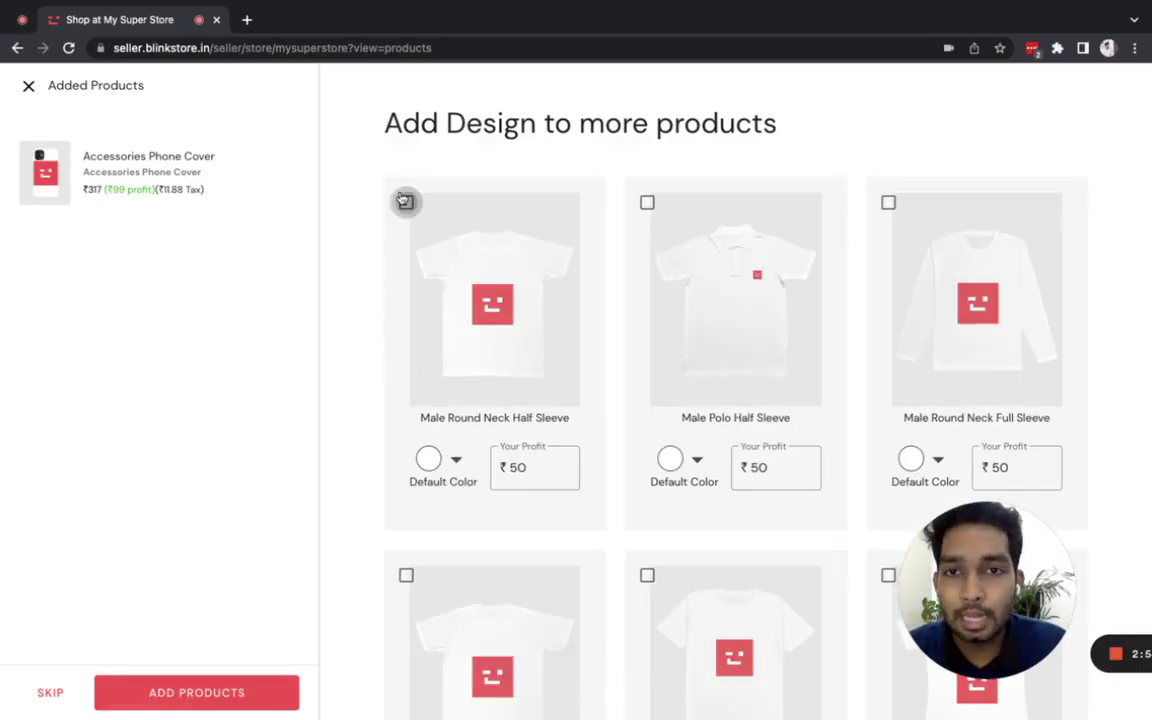
- Tick Male Round Neck Half and Full Sleeve, Female Round Neck Half Sleeve, and Male Long Curved
click(406, 202)
click(889, 203)
scroll(877, 437, down, 5)
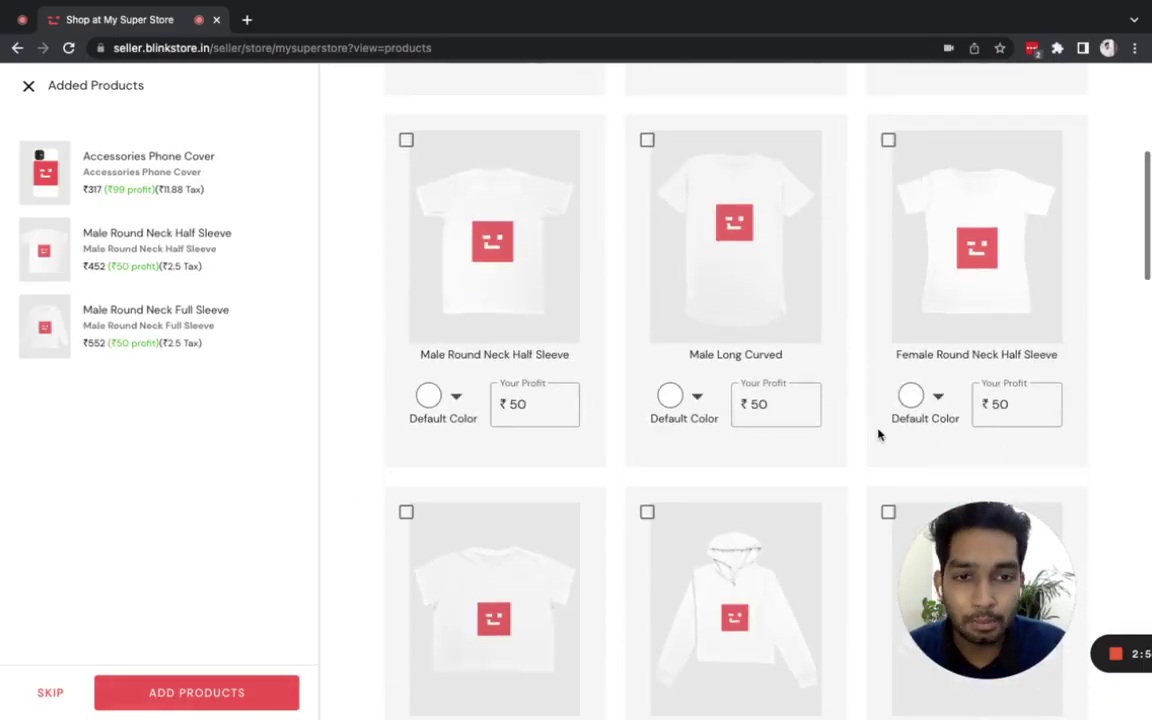
click(888, 127)
click(647, 126)
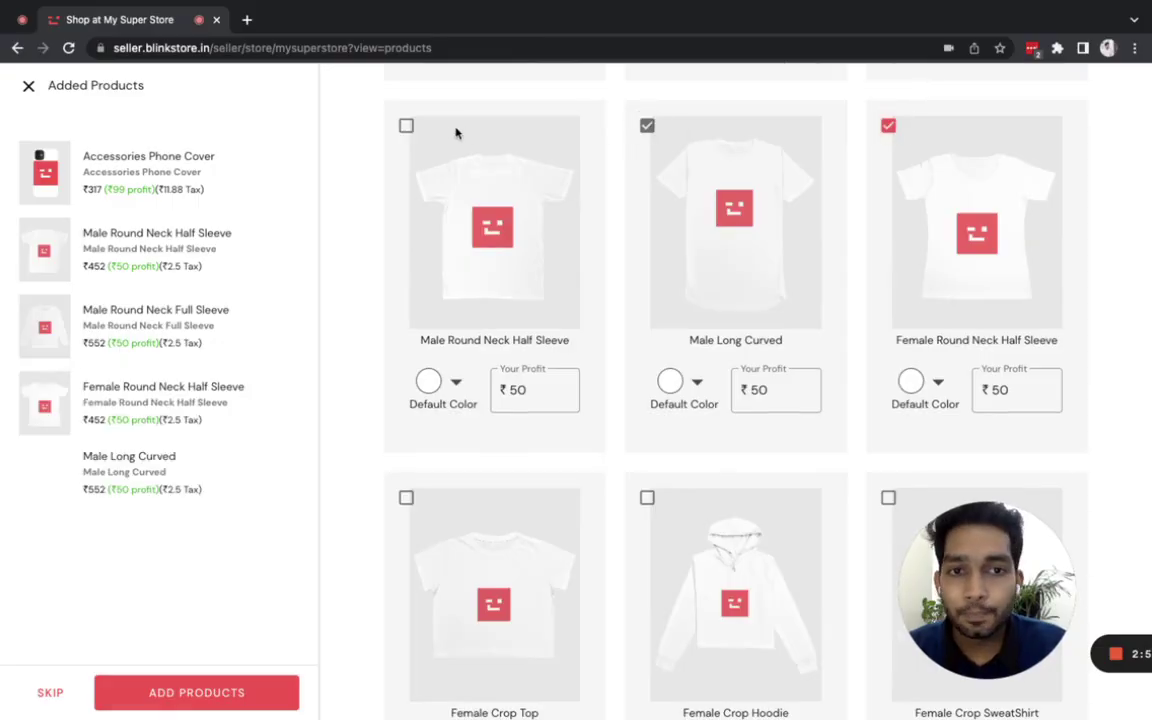
click(406, 126)
scroll(480, 435, down, 5)
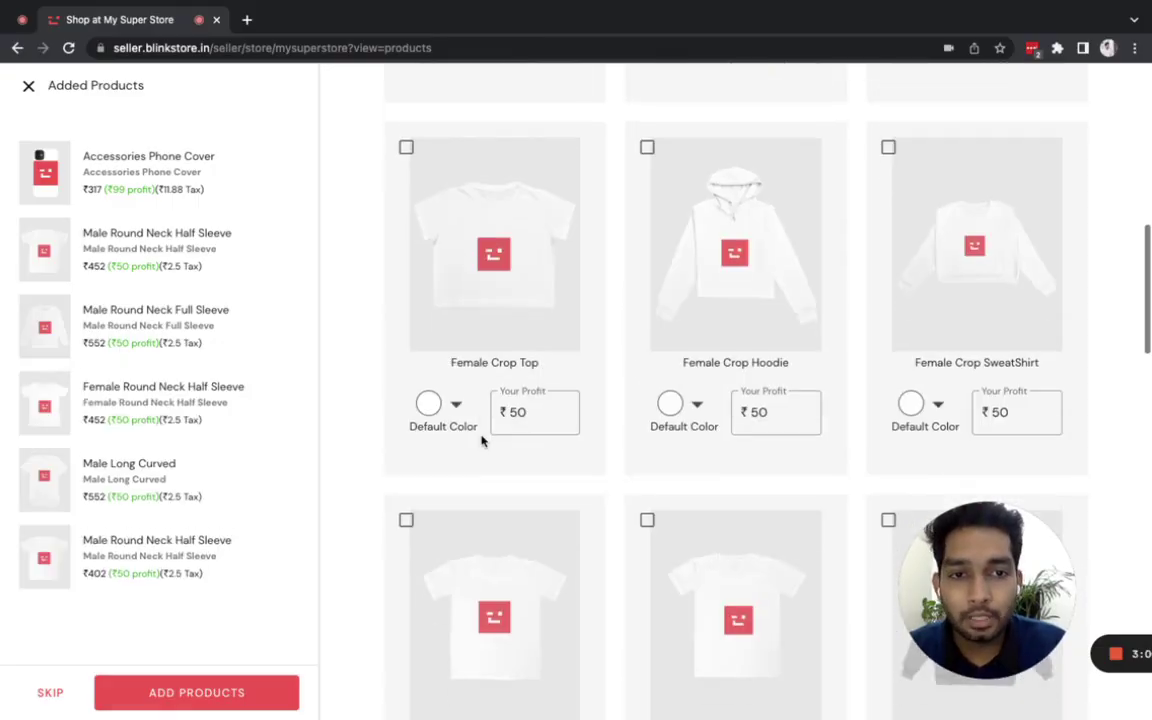
click(770, 412)
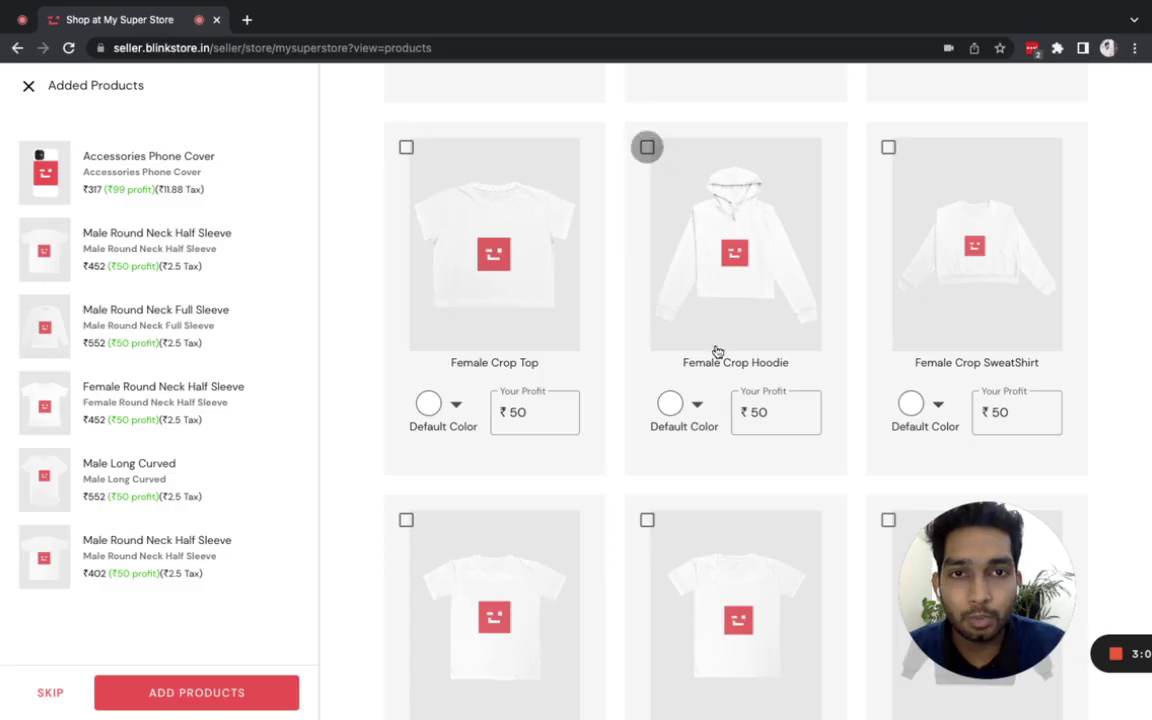
- Also tick Female Crop Hoodie, Female Crop SweatShirt, Girl and Unisex Round Neck Half Sleeve, then add and save
click(647, 147)
click(890, 147)
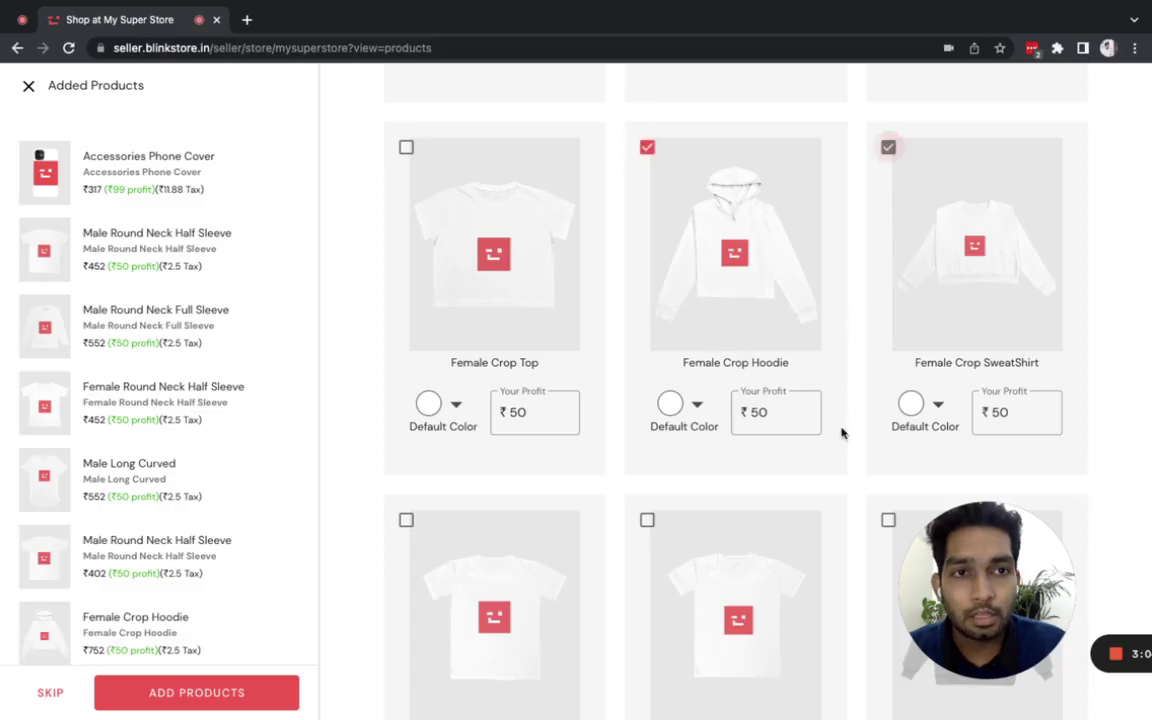
scroll(841, 432, down, 4)
click(646, 194)
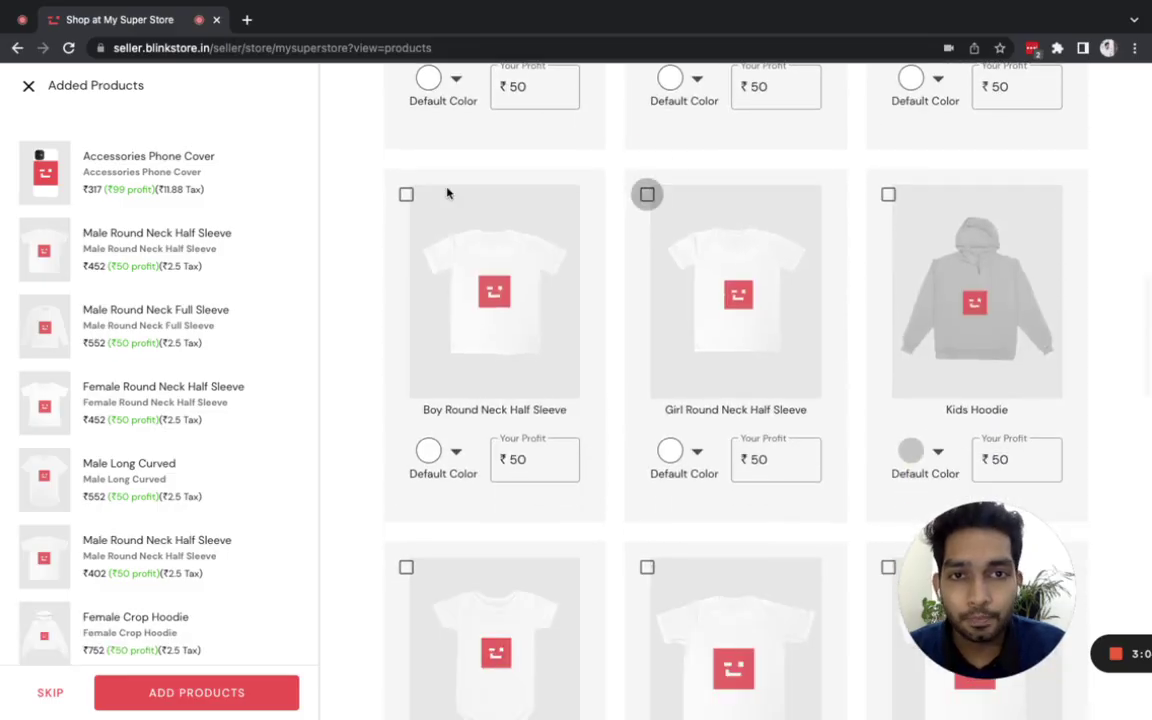
scroll(393, 451, down, 2)
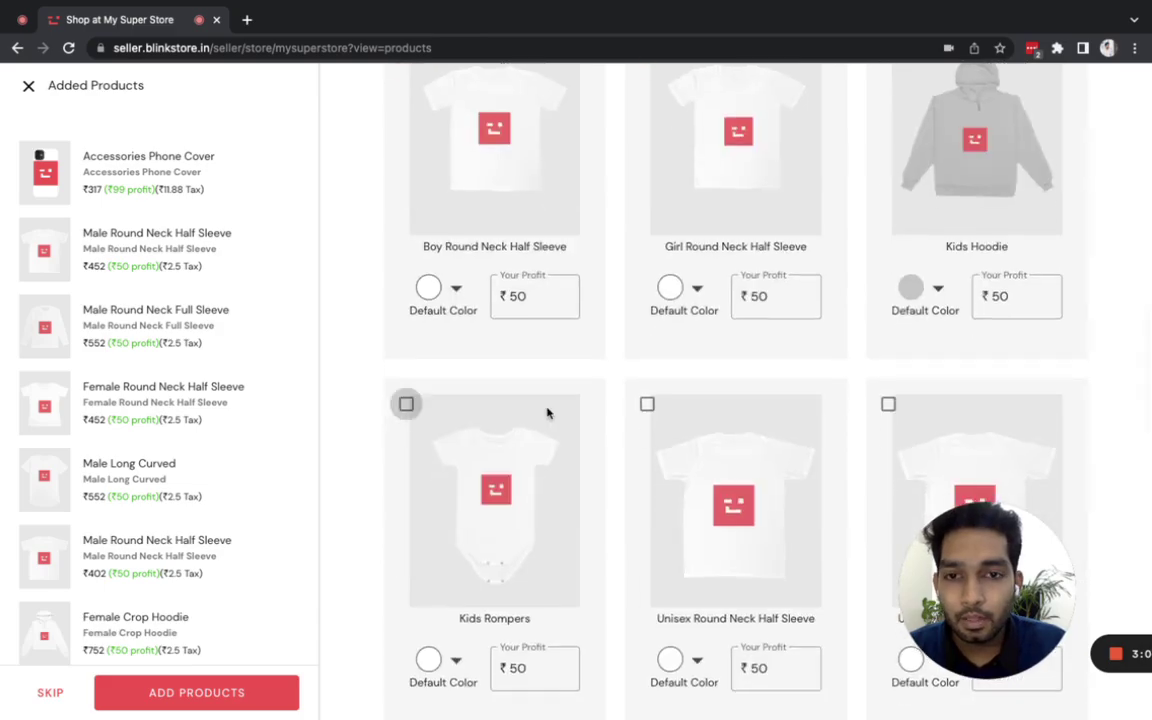
click(647, 404)
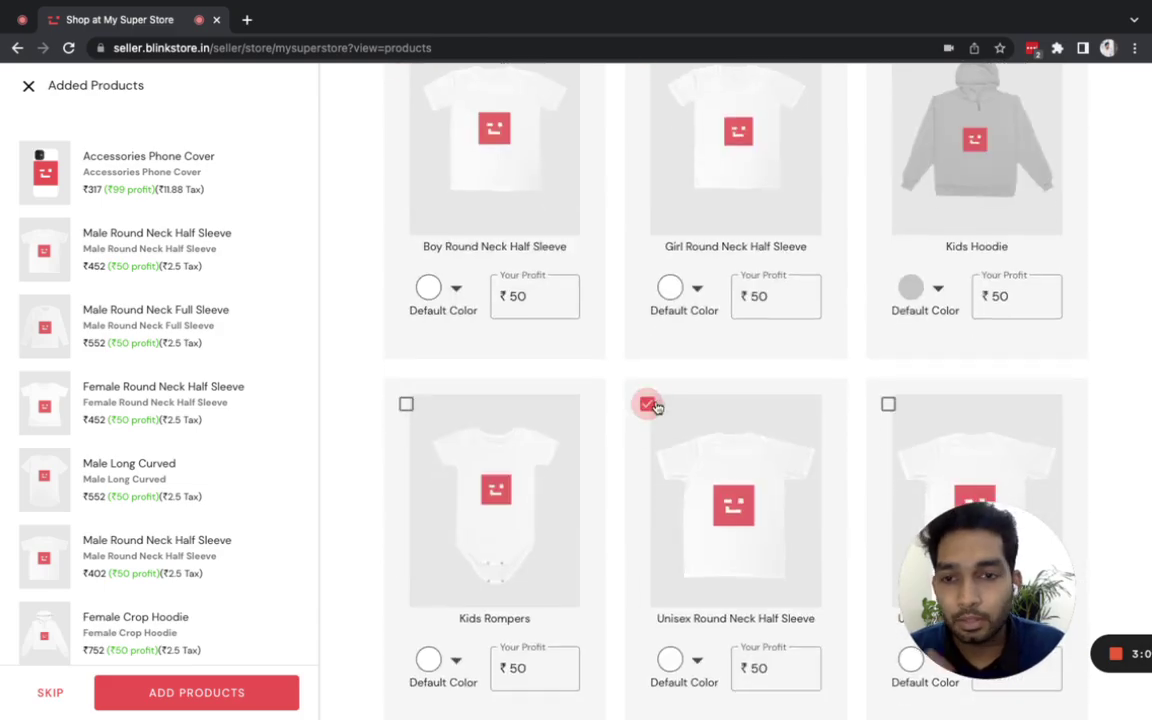
click(193, 694)
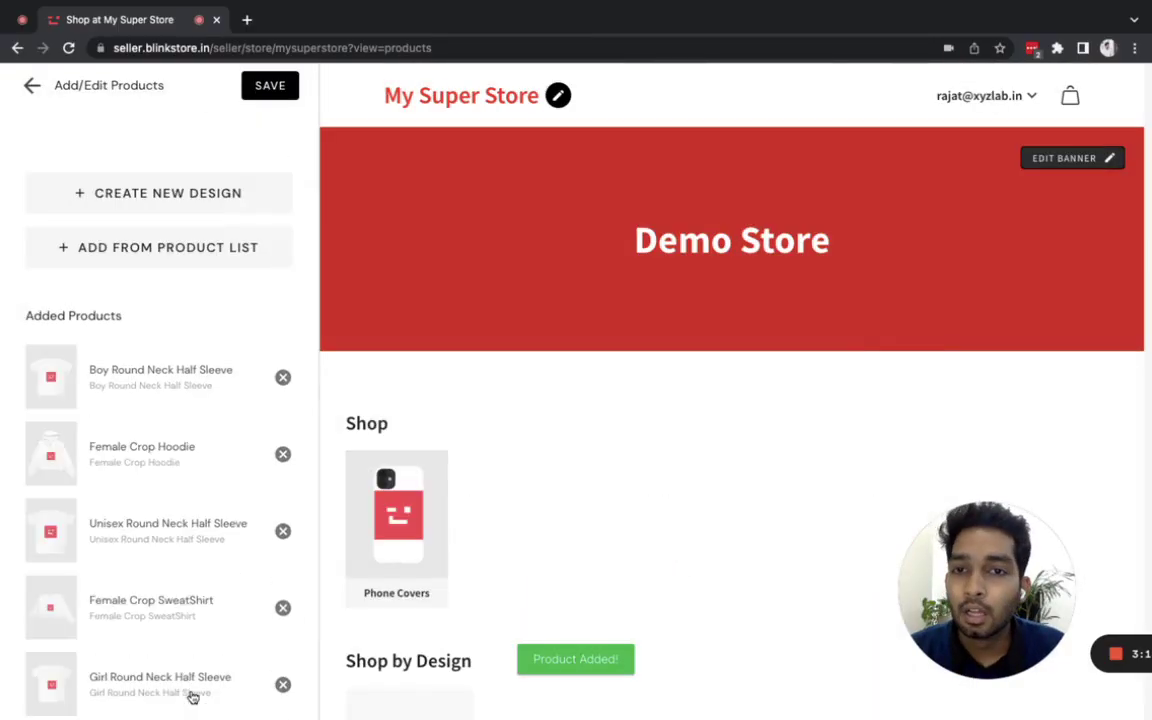
click(247, 92)
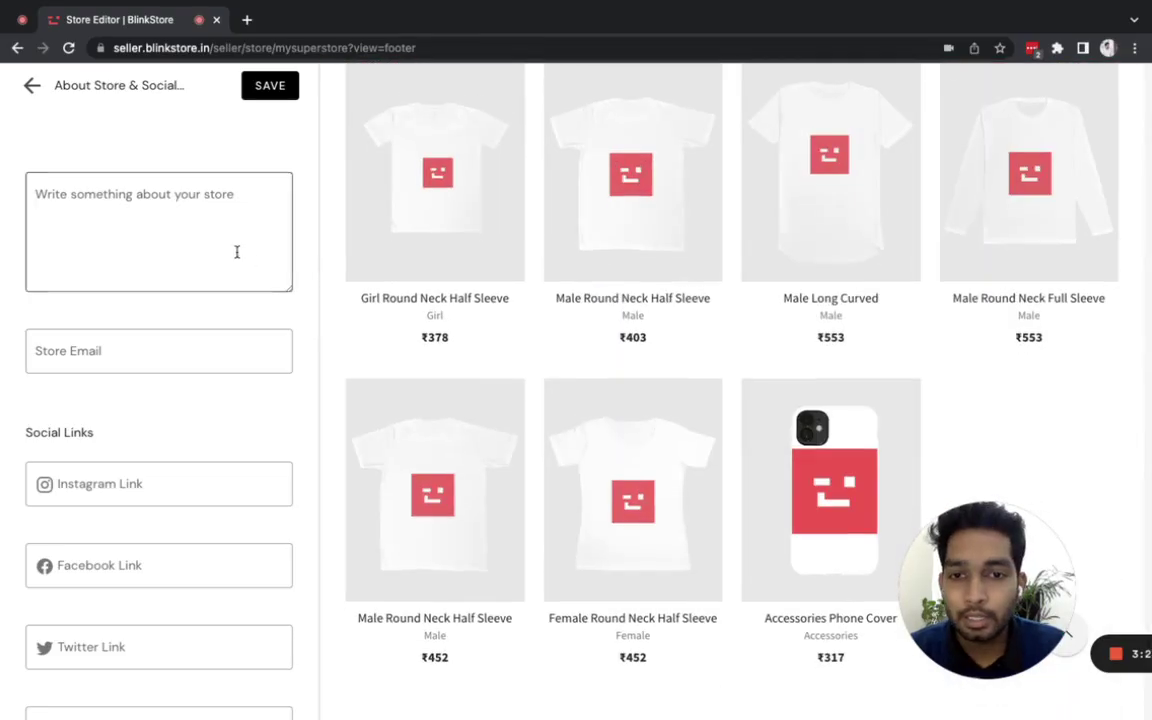
- Enter 'My store description.' as the About Store text and save to publish
click(204, 223)
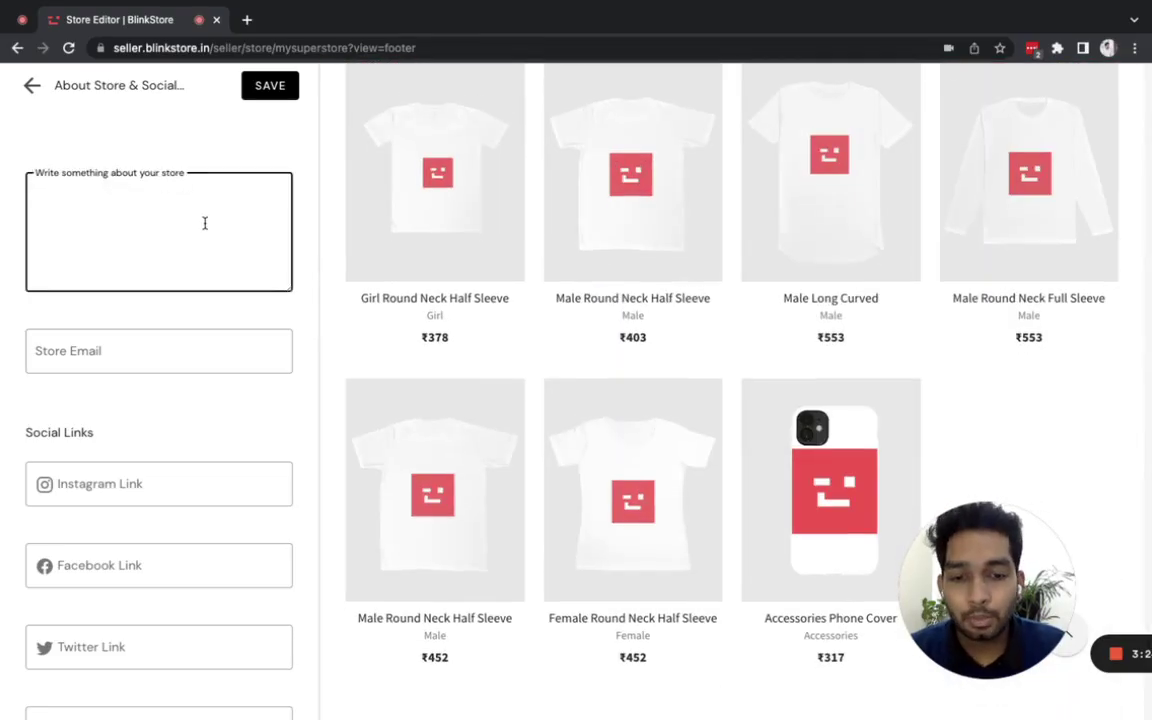
text(I)
key(BackSpace)
text(My )
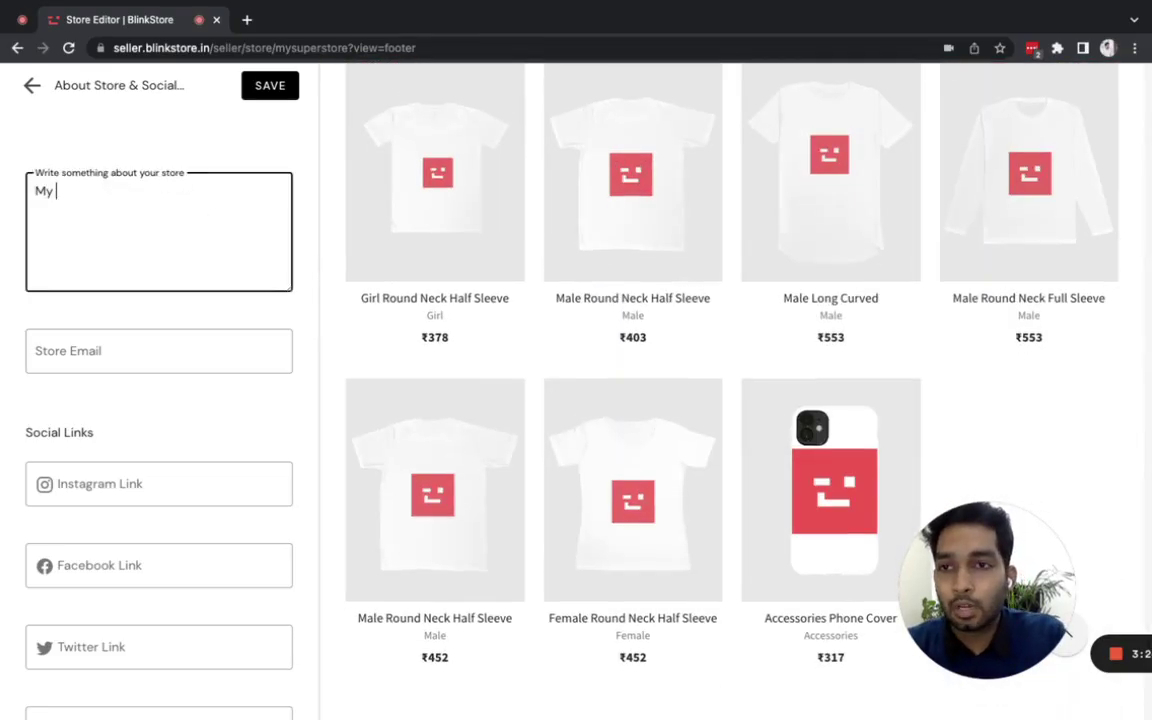
text(store de)
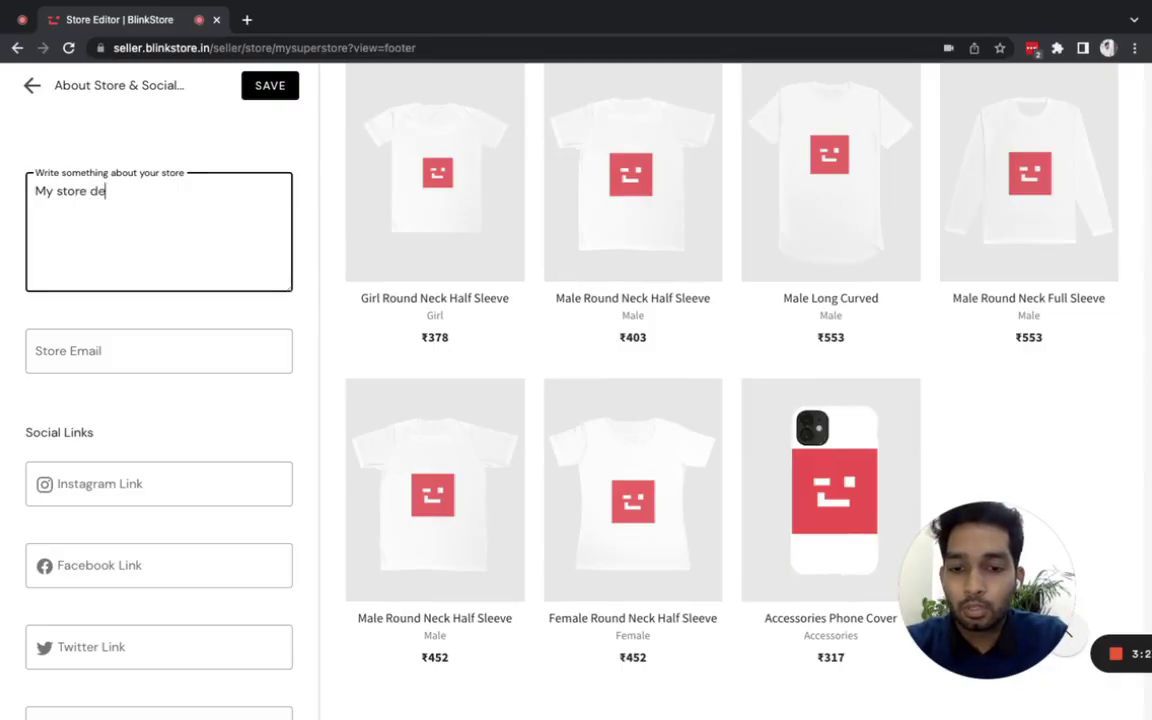
text(scription.)
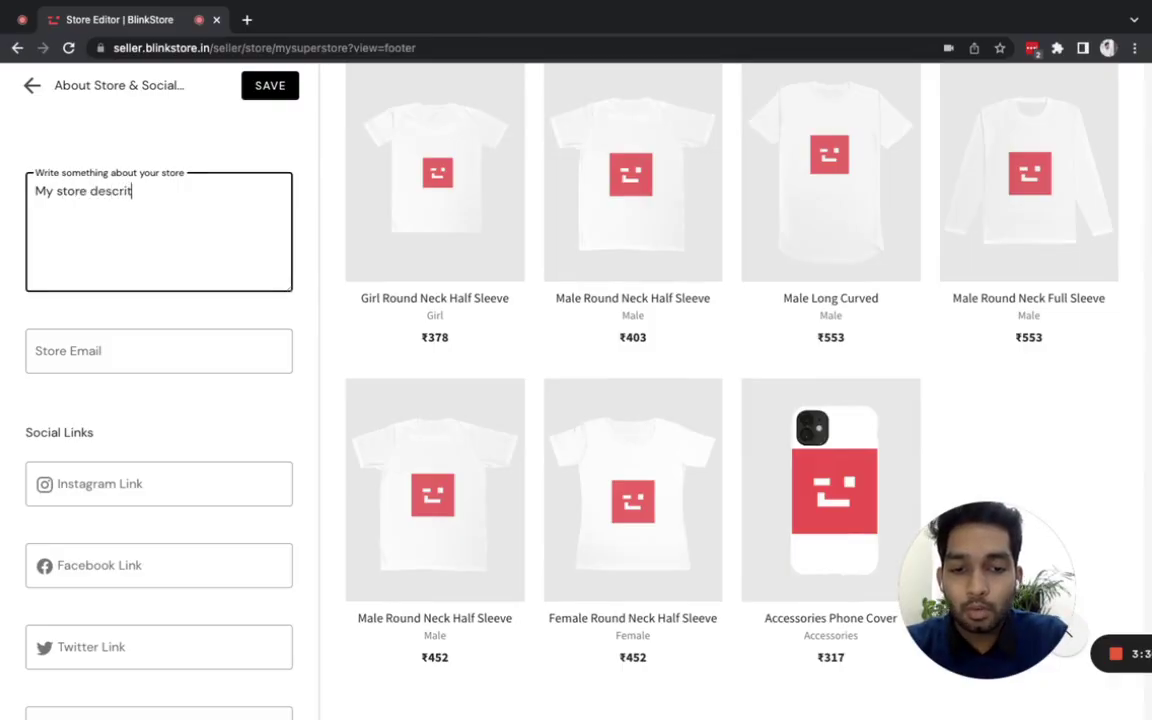
click(165, 351)
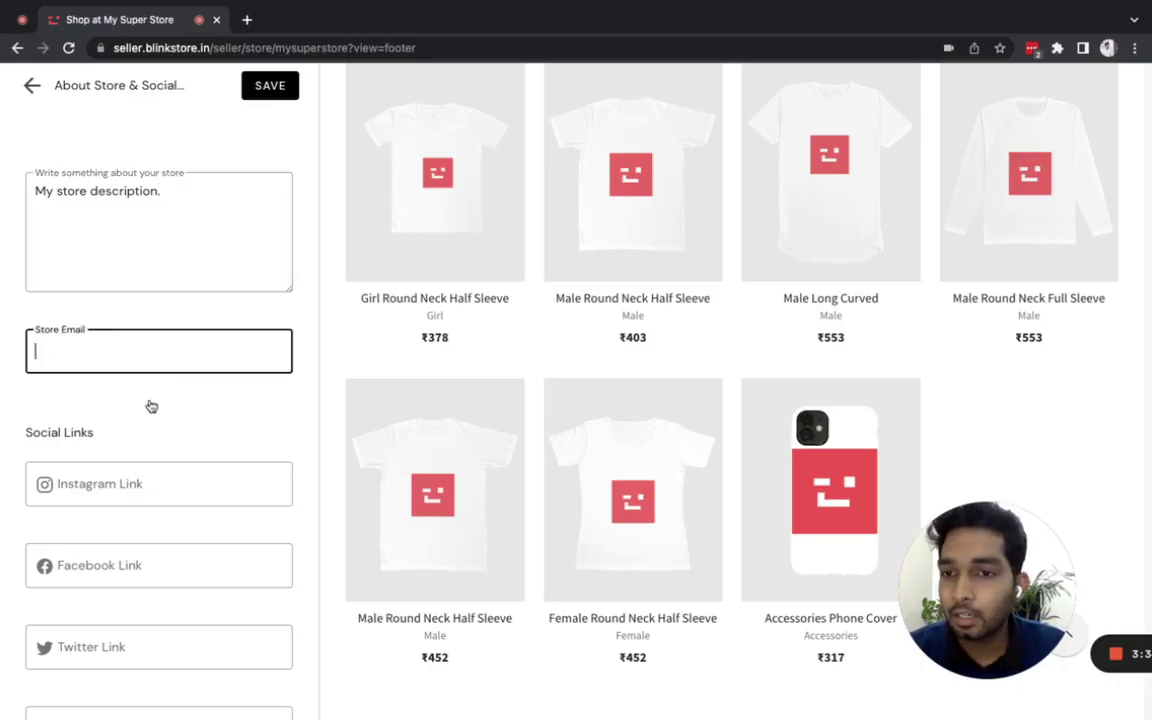
click(118, 470)
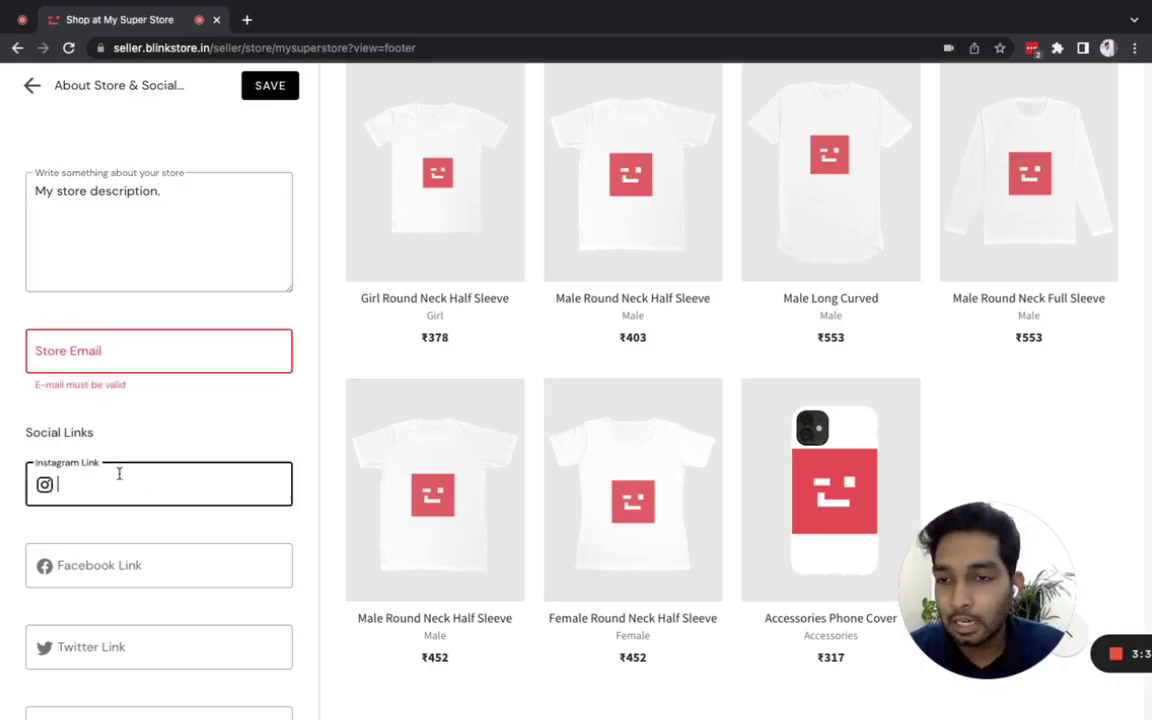
scroll(118, 475, down, 3)
scroll(118, 478, up, 3)
click(277, 89)
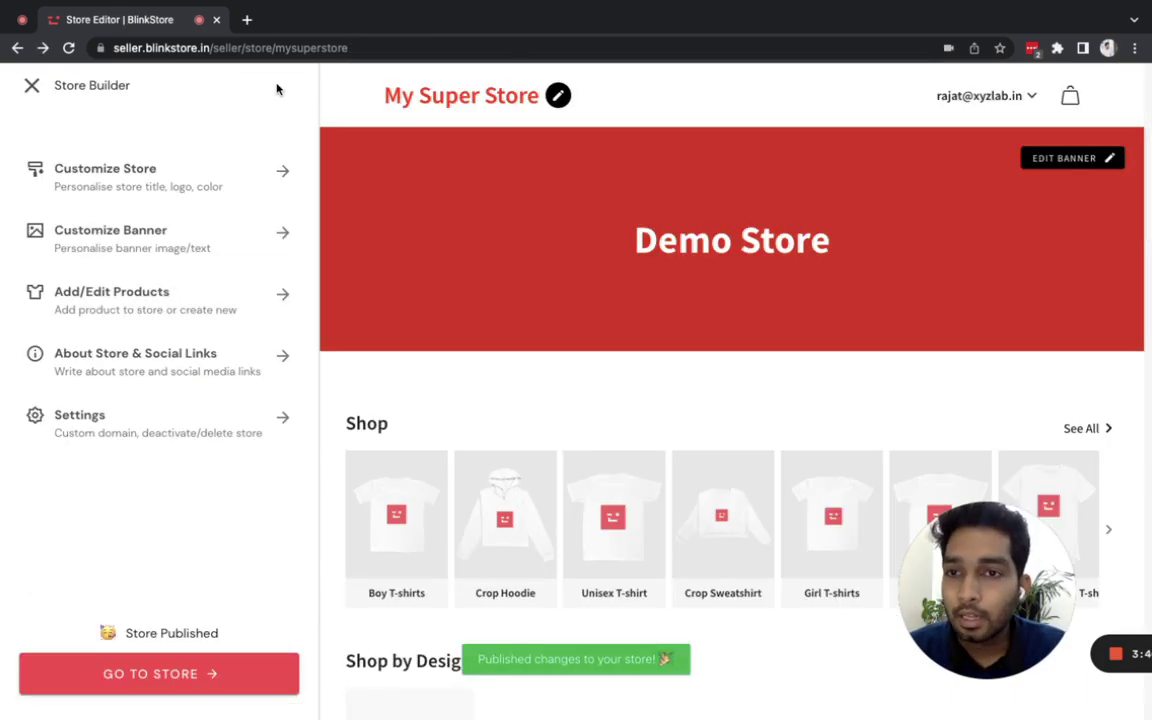
- Open store settings and dismiss the custom domain prompt without linking a domain
click(102, 435)
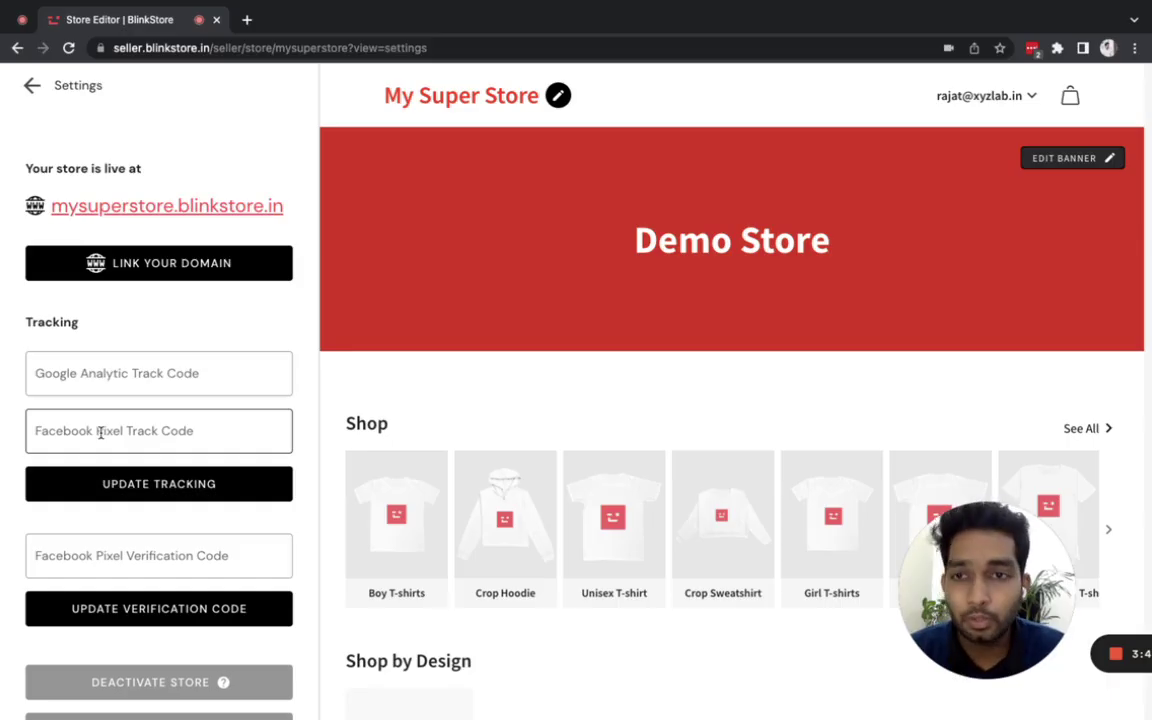
click(145, 262)
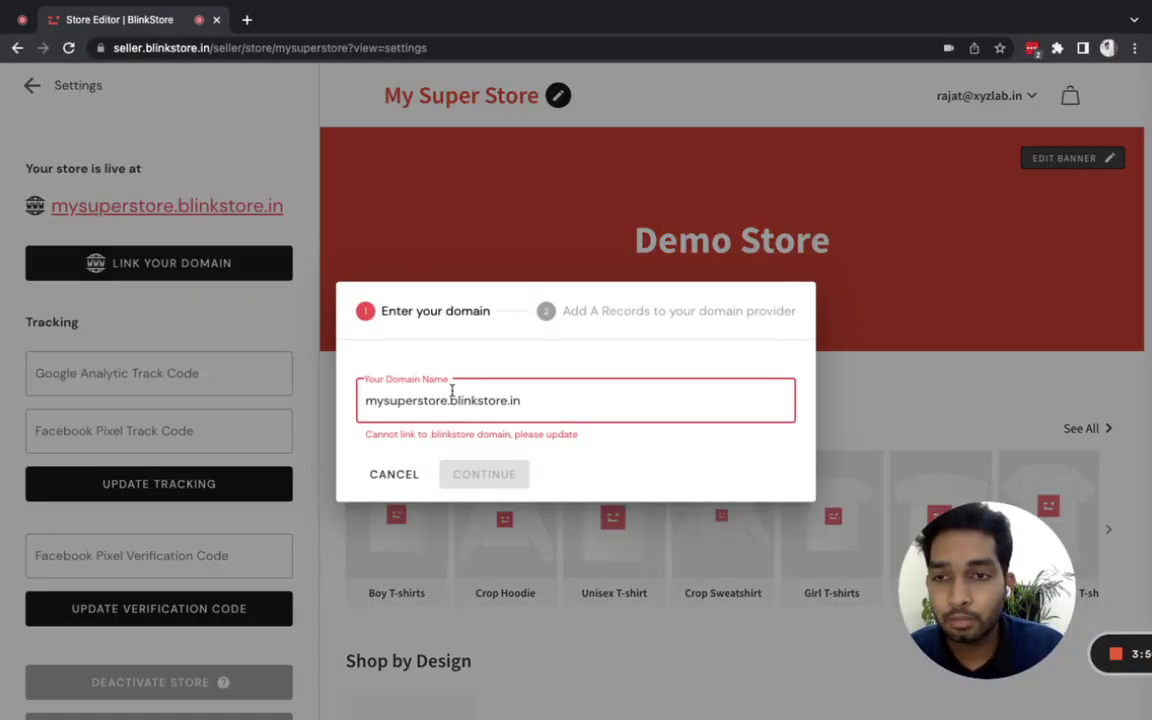
triple_click(534, 389)
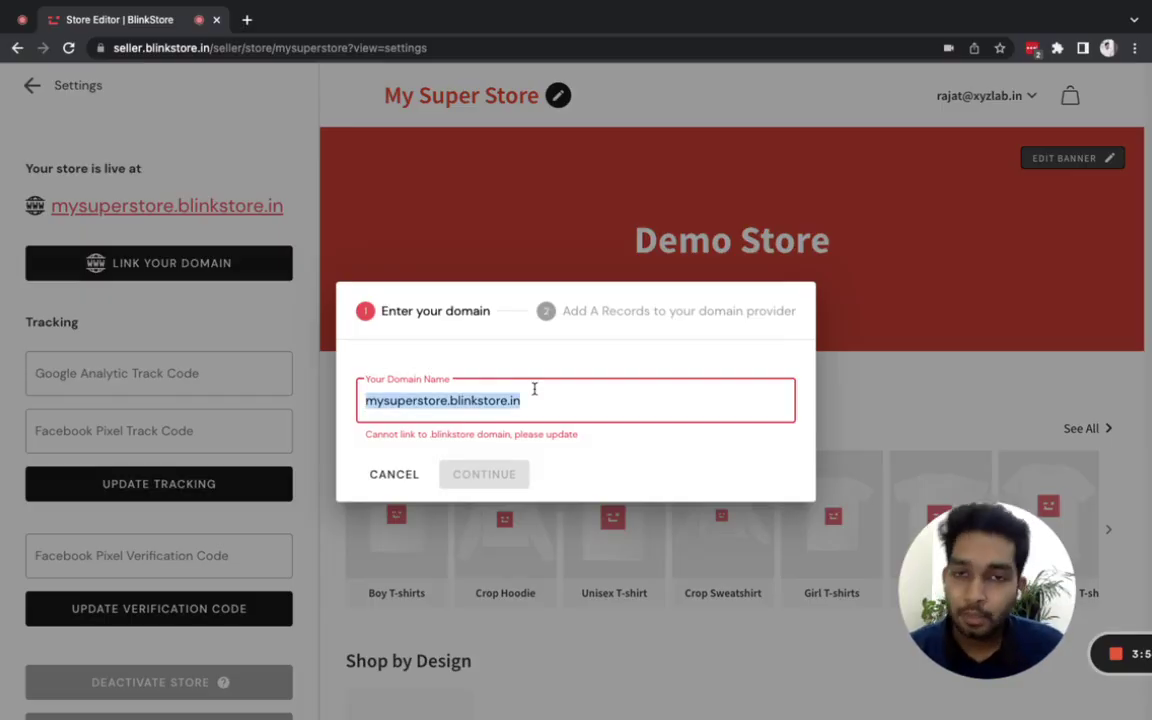
click(510, 272)
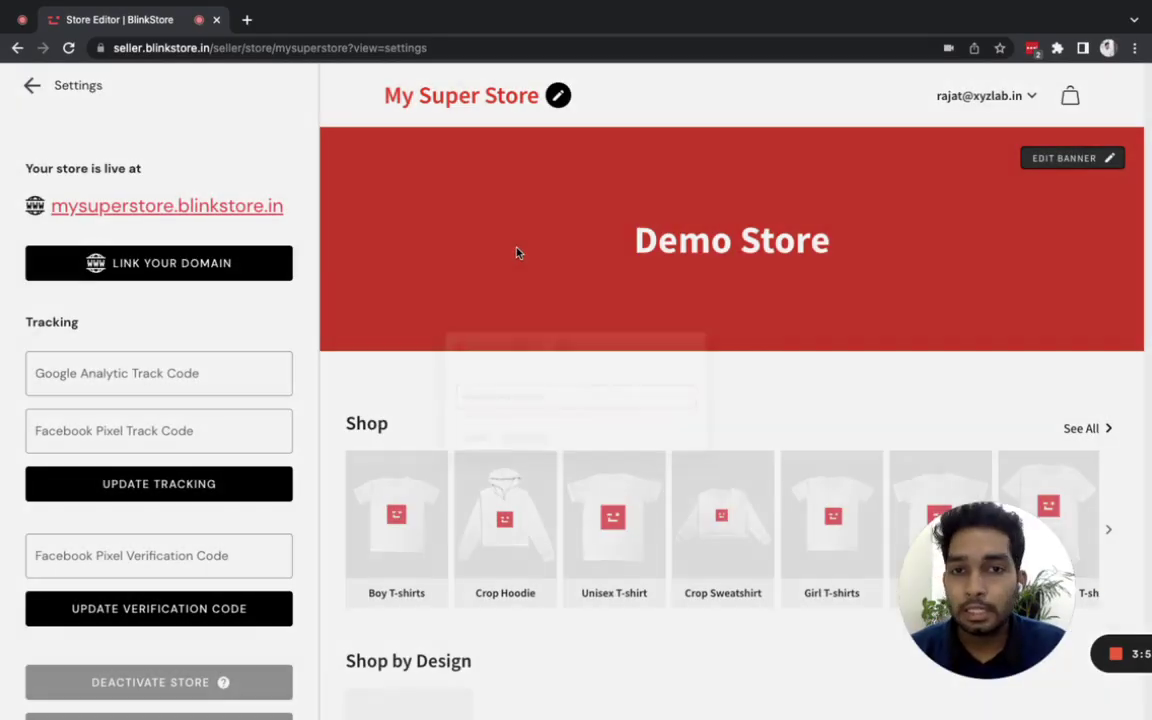
- Review the Google Analytics and Facebook Pixel fields, then return to the Store Builder menu
click(139, 364)
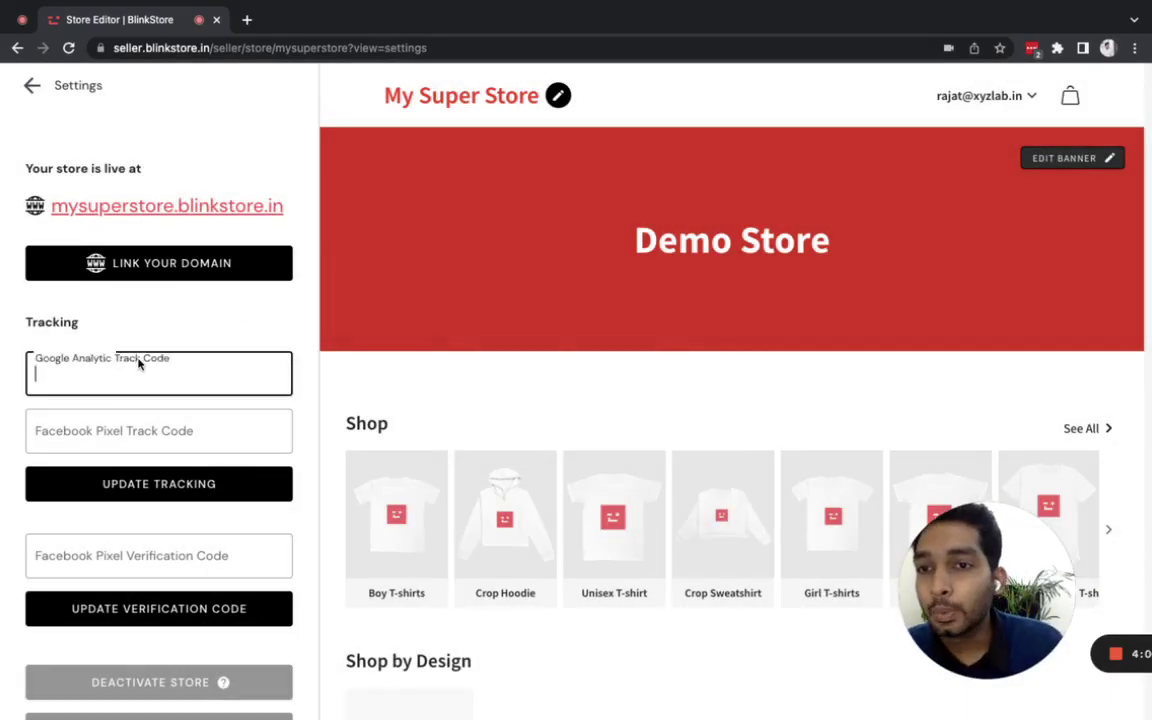
click(80, 445)
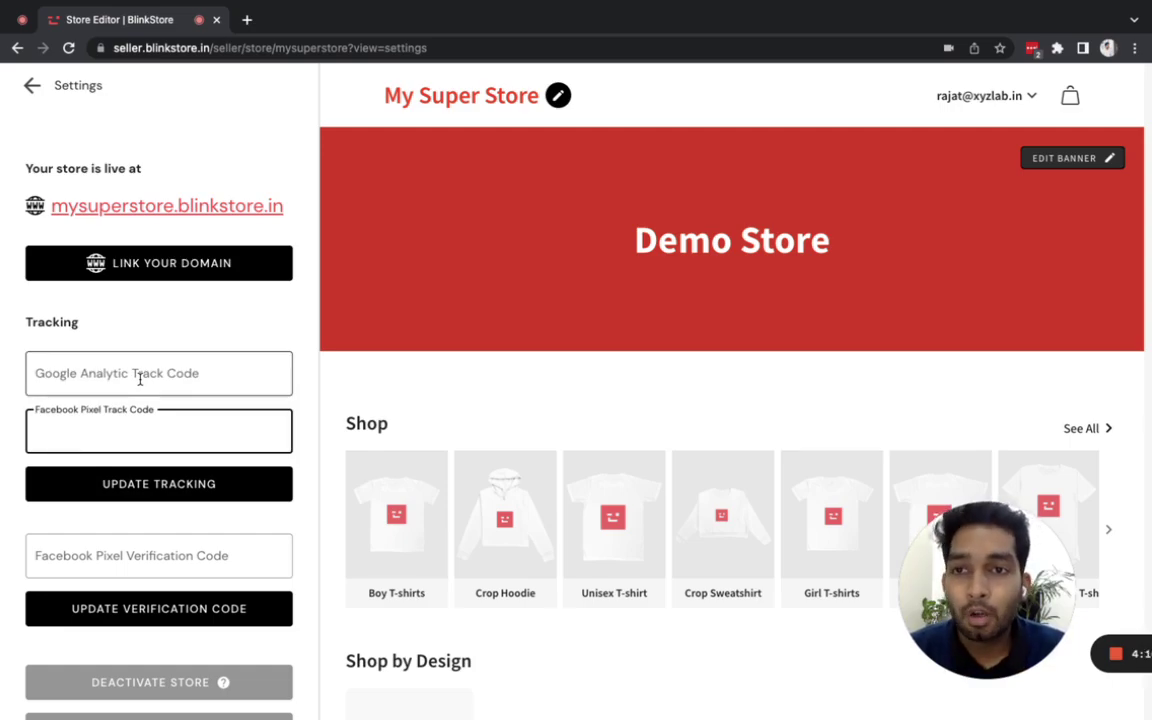
scroll(110, 476, down, 1)
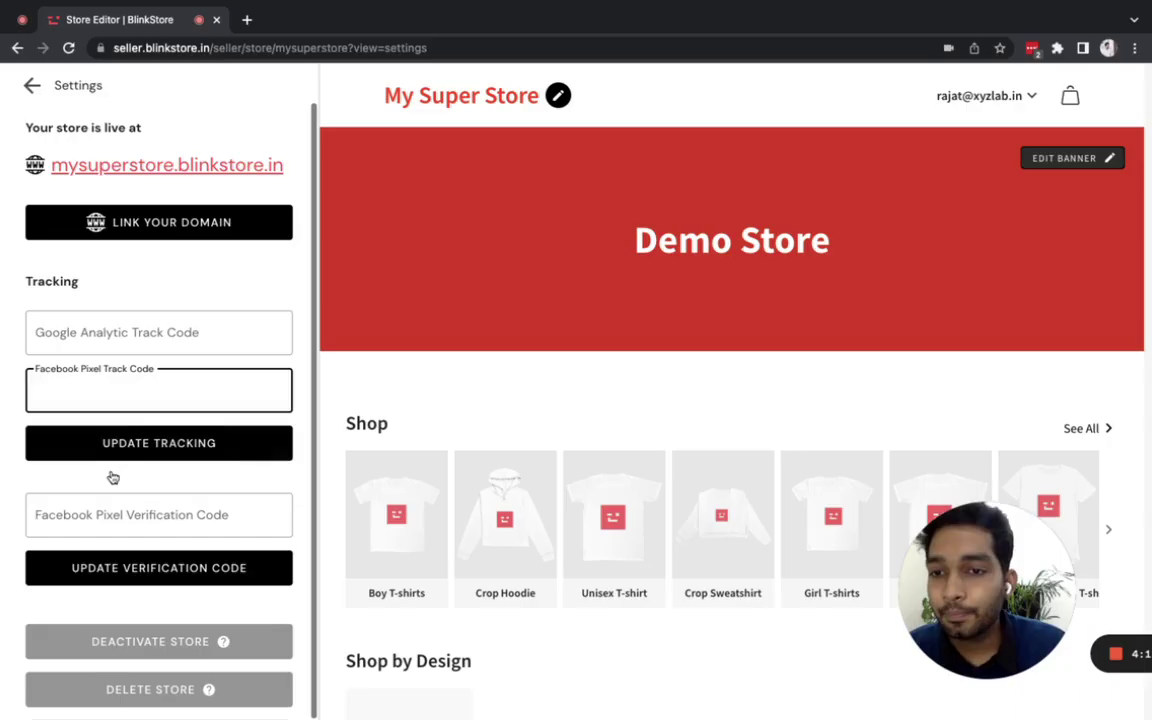
scroll(109, 450, up, 1)
click(32, 88)
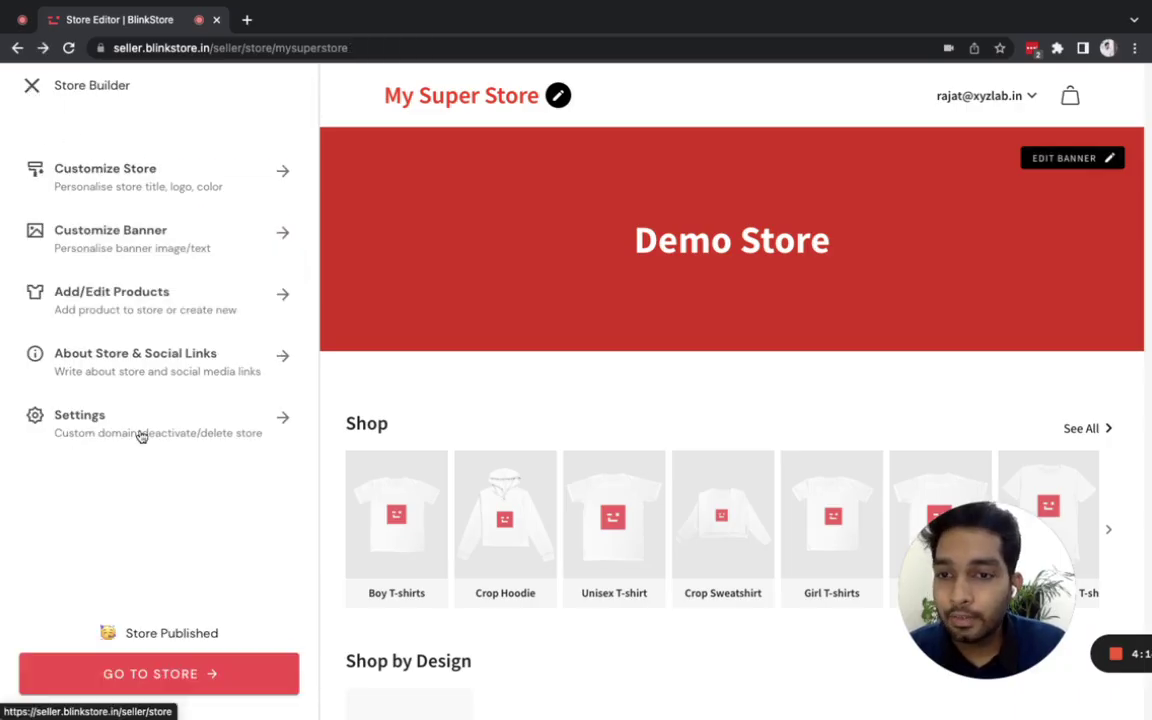
click(143, 684)
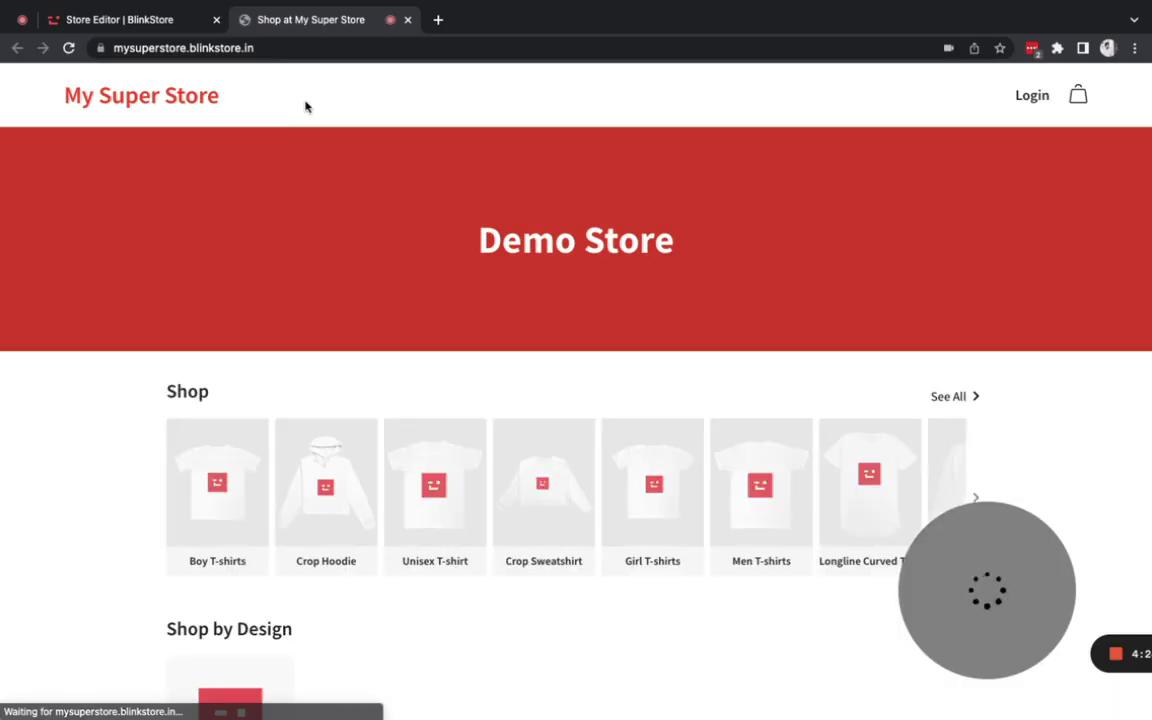
scroll(252, 472, down, 3)
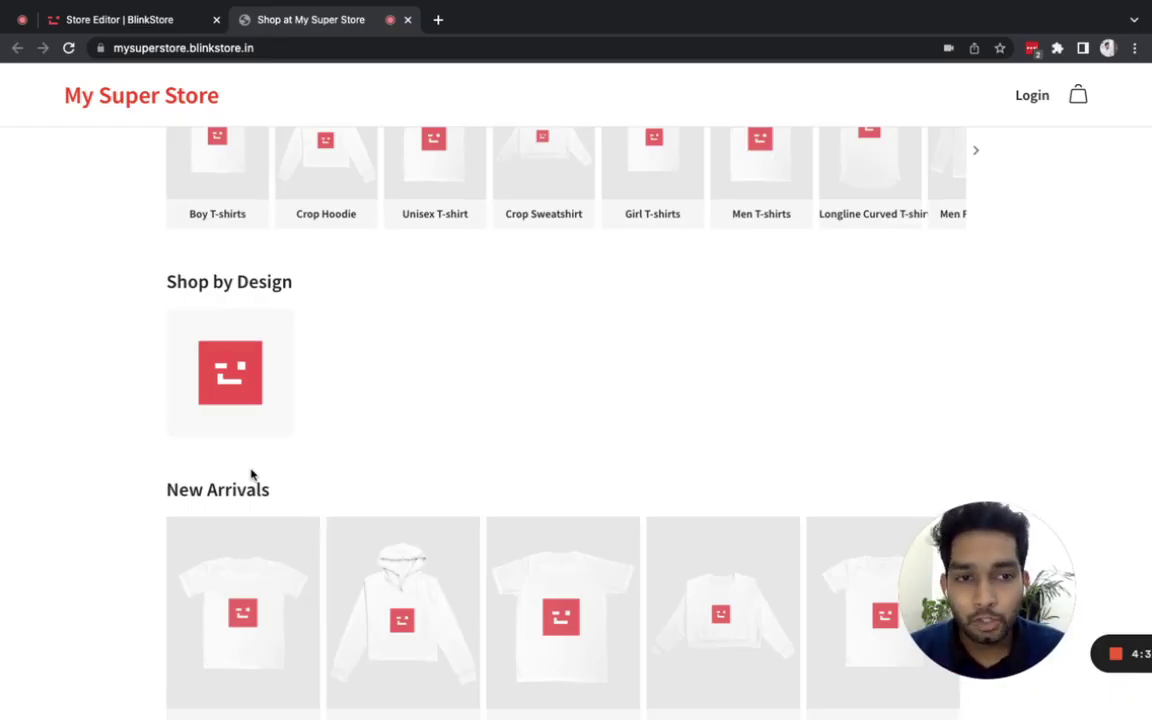
scroll(344, 309, up, 5)
key(ctrl+w)
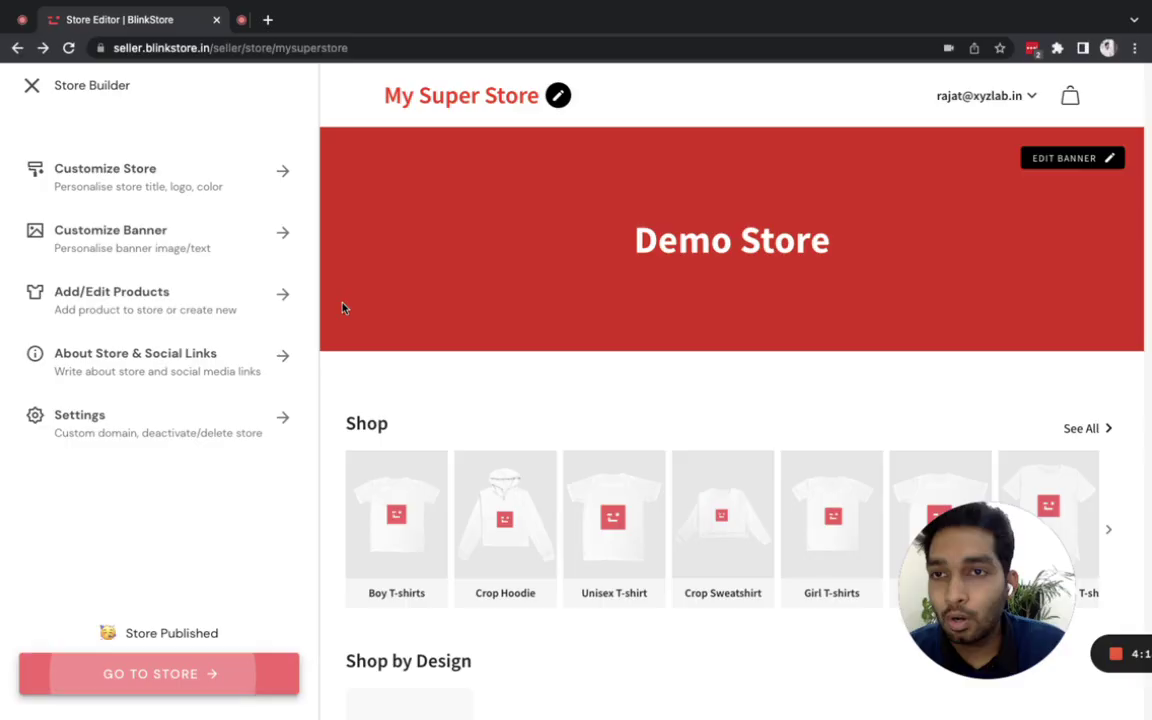
click(30, 86)
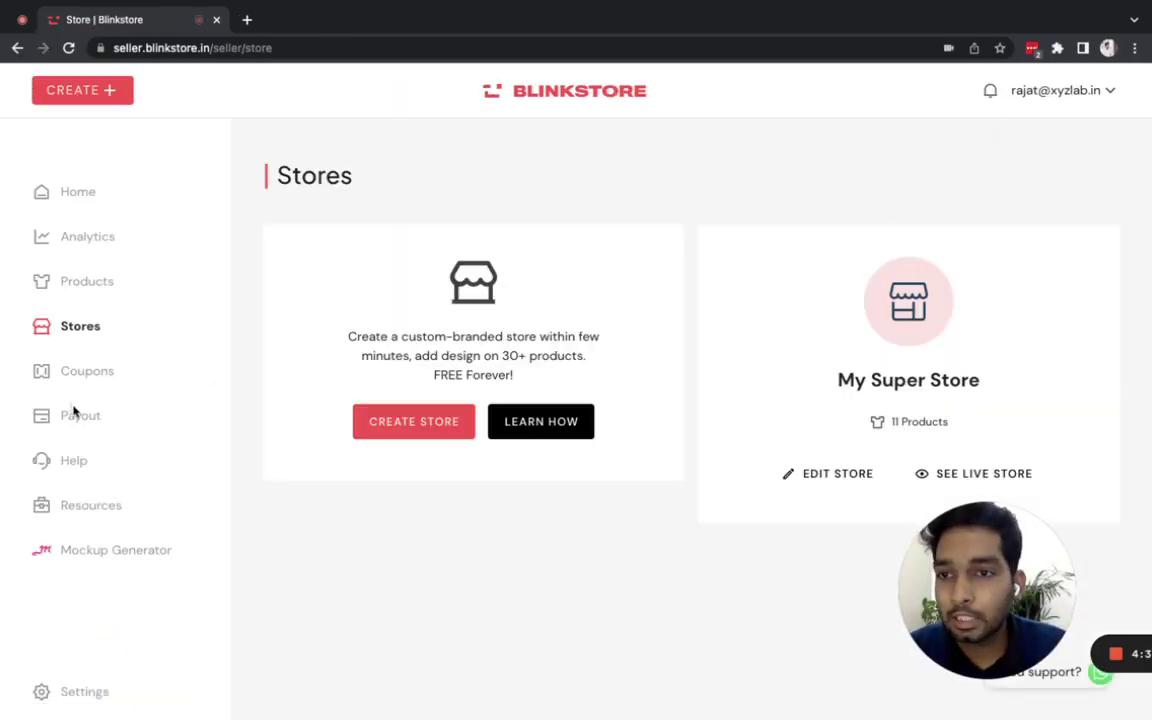
- Review the Payout page's zero balances, then view Analytics with its empty Orders chart
click(72, 420)
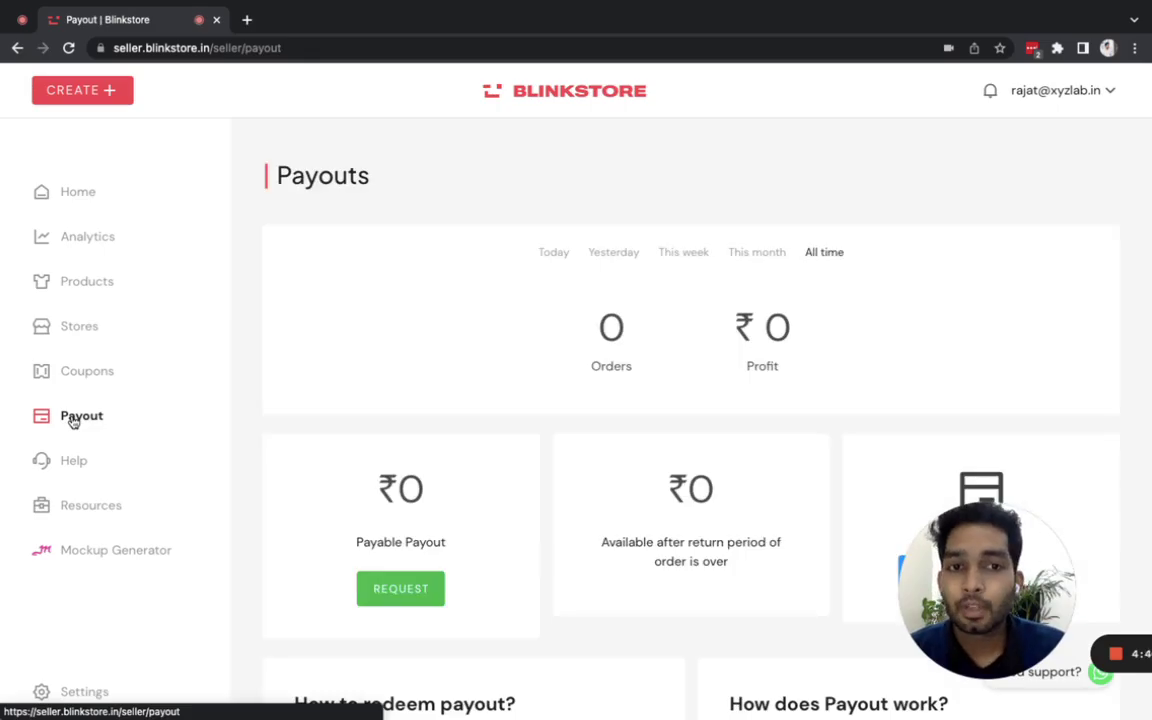
scroll(493, 380, down, 3)
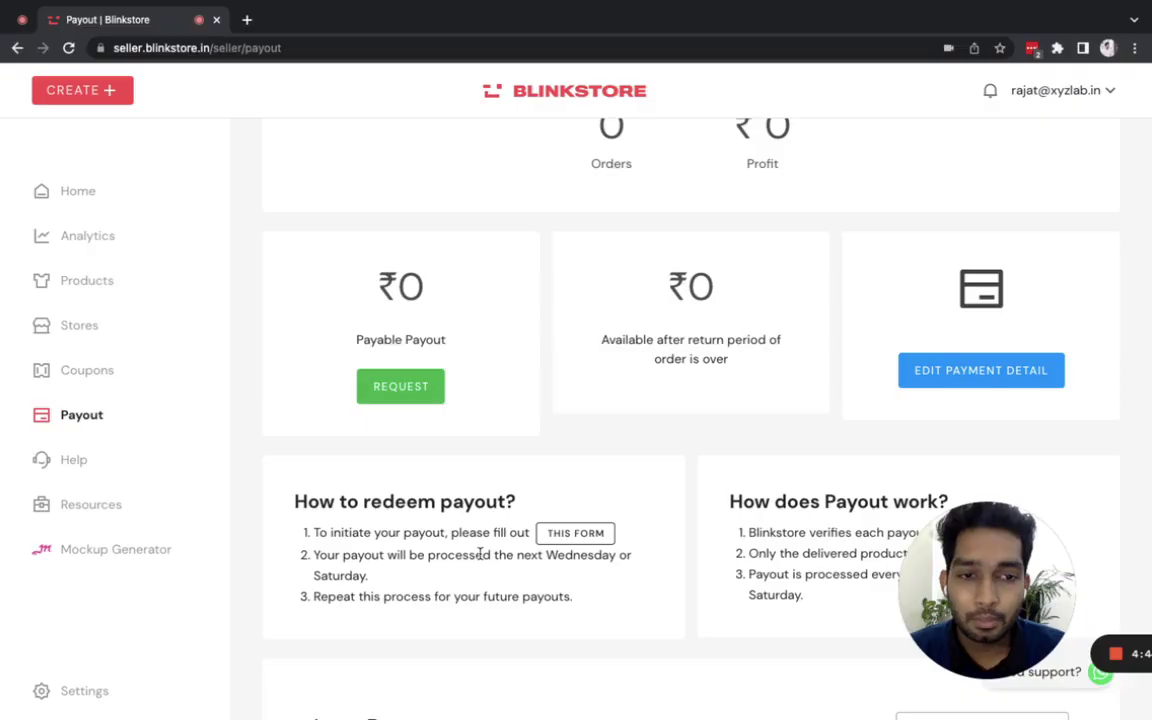
scroll(480, 555, down, 1)
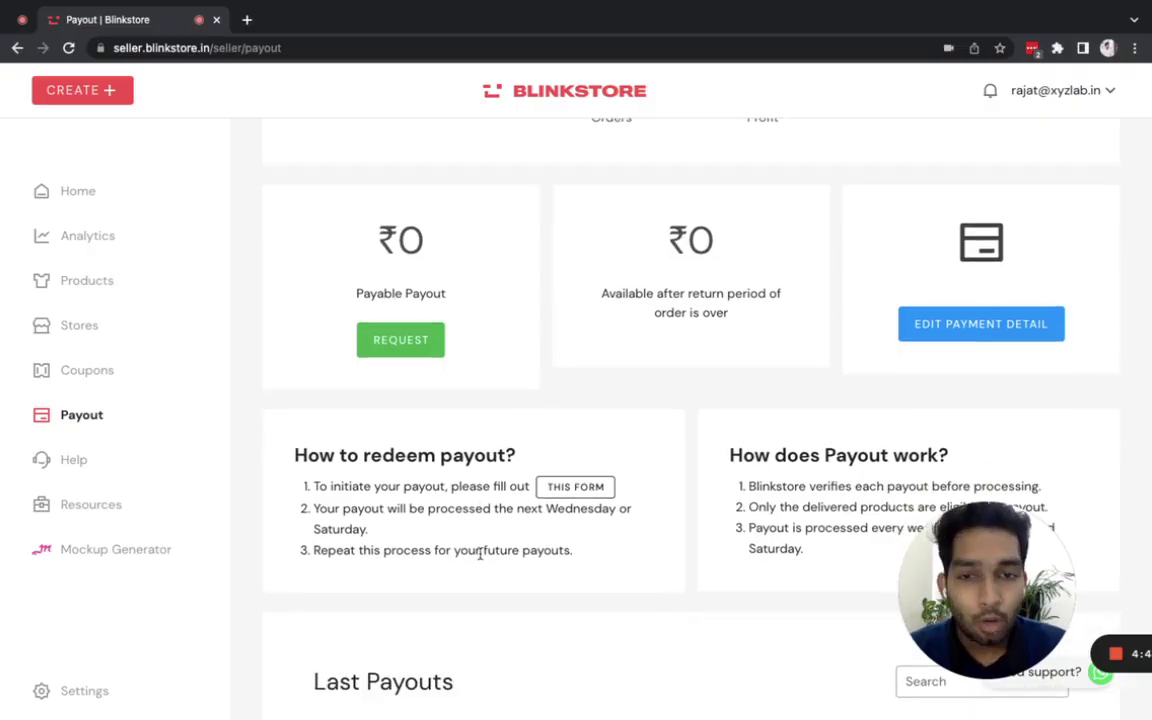
scroll(480, 555, down, 1)
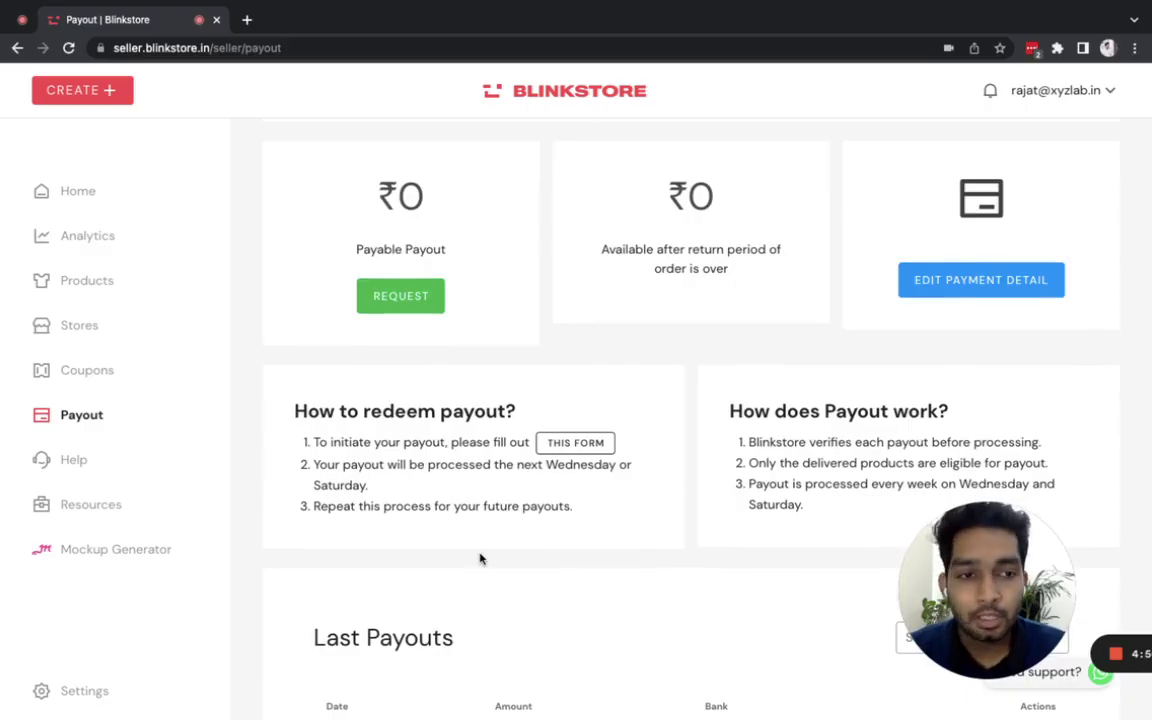
click(86, 238)
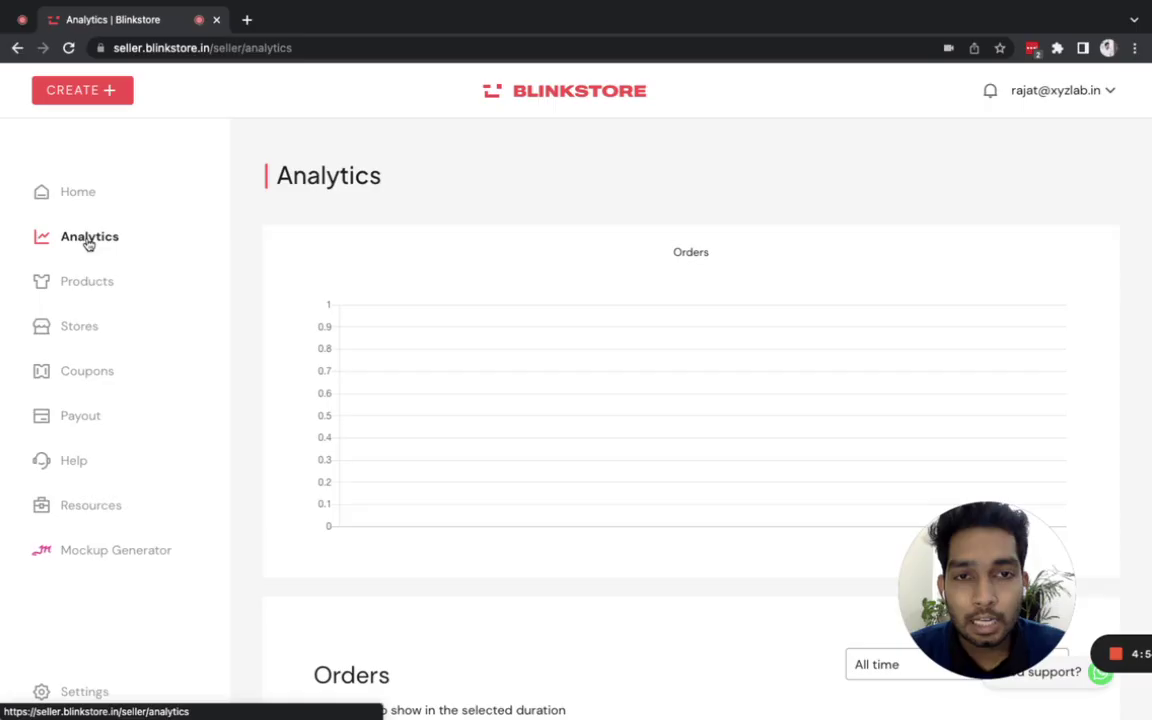
- Browse the designed products list and then the stores overview
scroll(334, 414, down, 2)
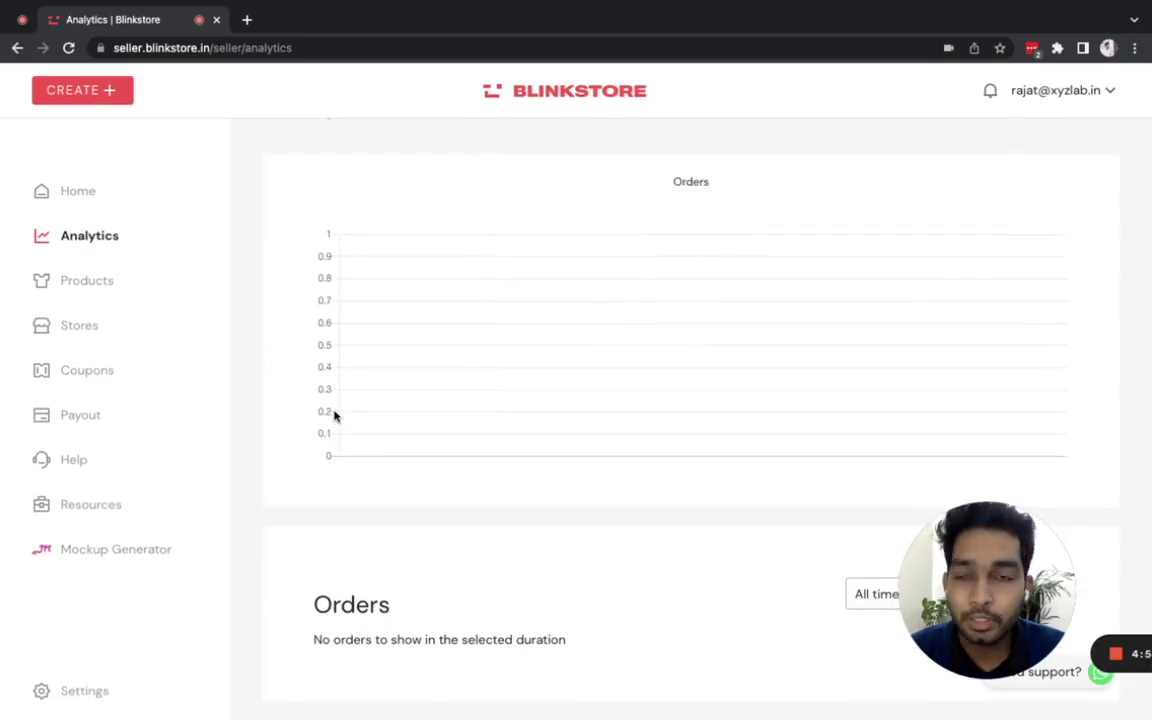
click(93, 285)
scroll(411, 410, down, 3)
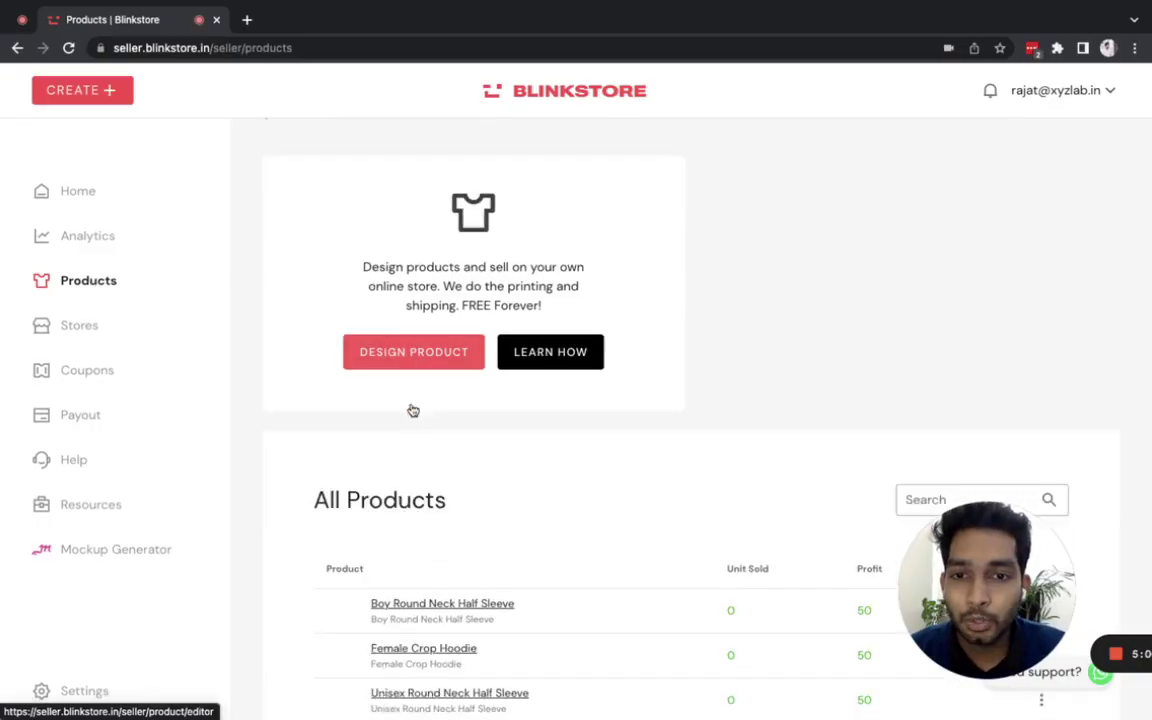
scroll(411, 408, down, 3)
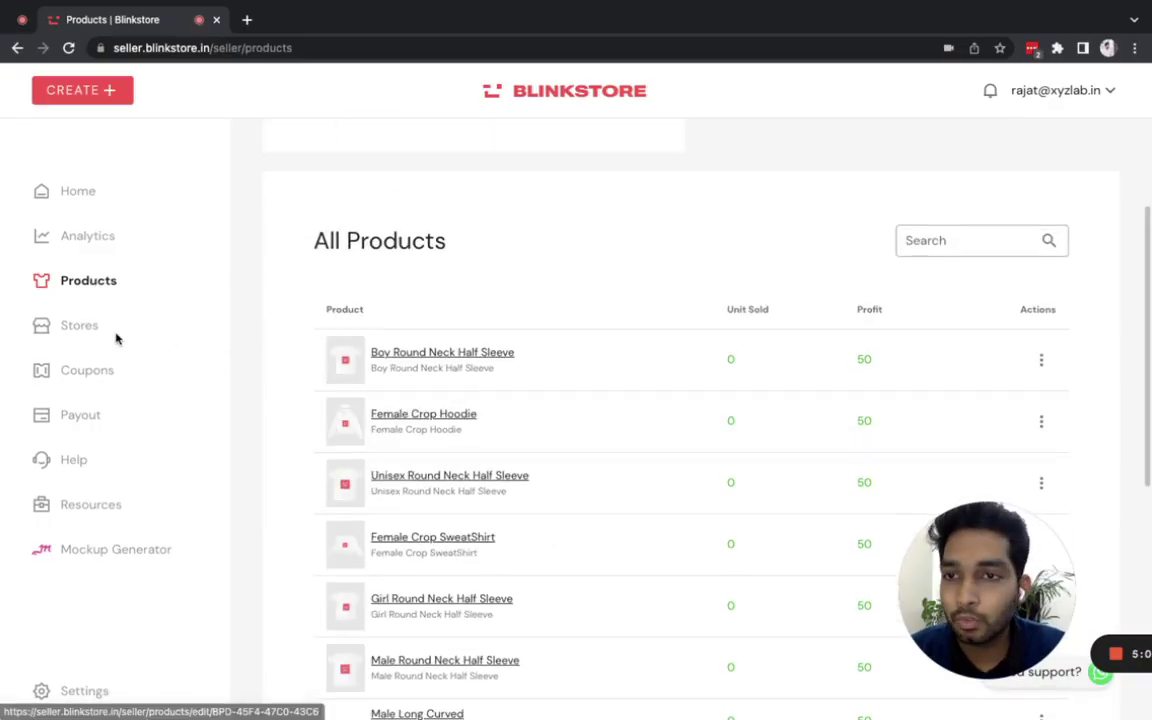
click(77, 329)
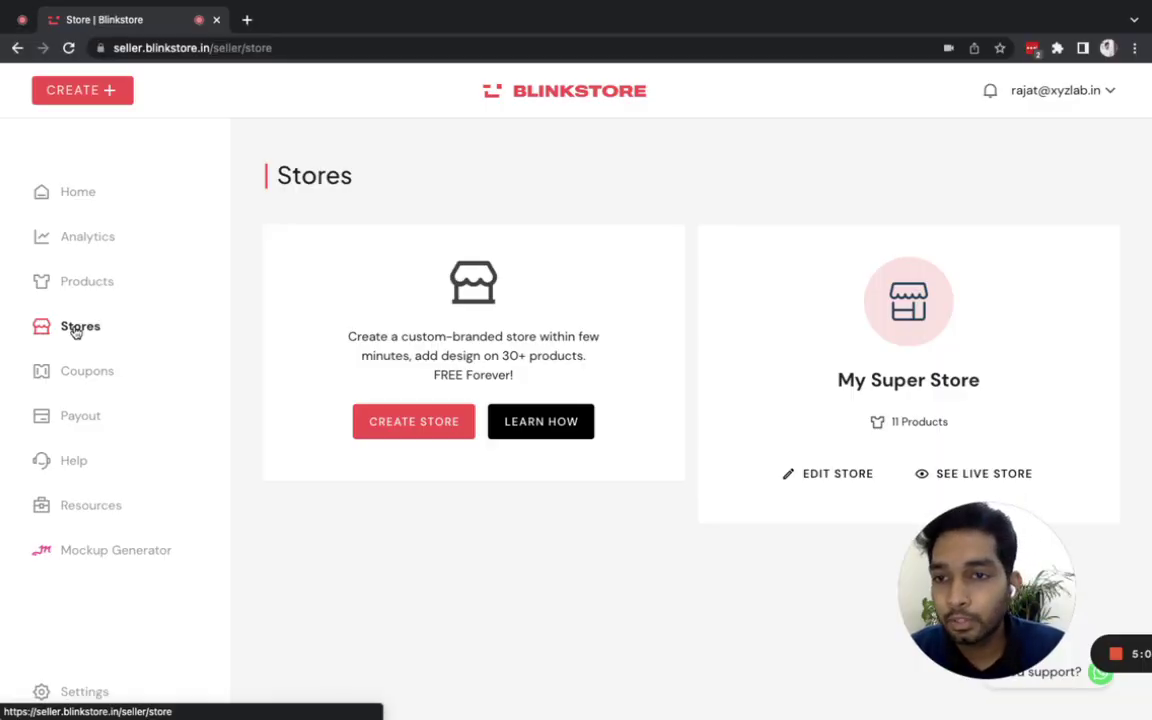
- Check Coupons (no coupons found) and Payouts, ending on Help & Support
click(67, 372)
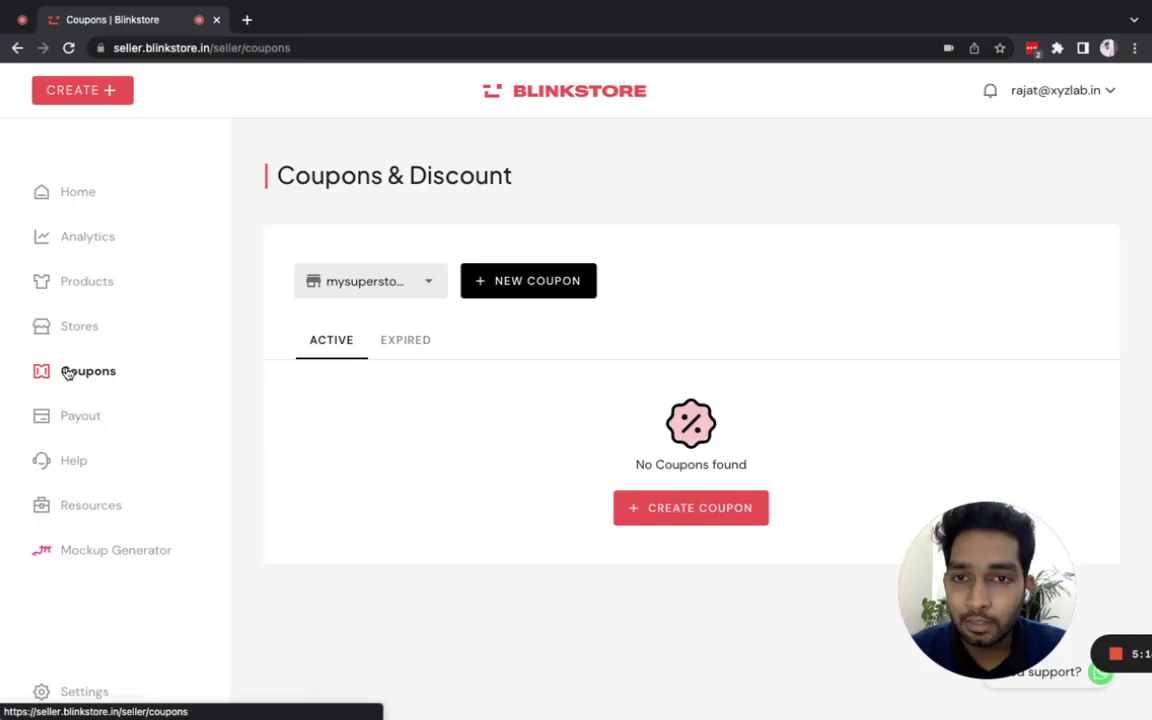
click(72, 427)
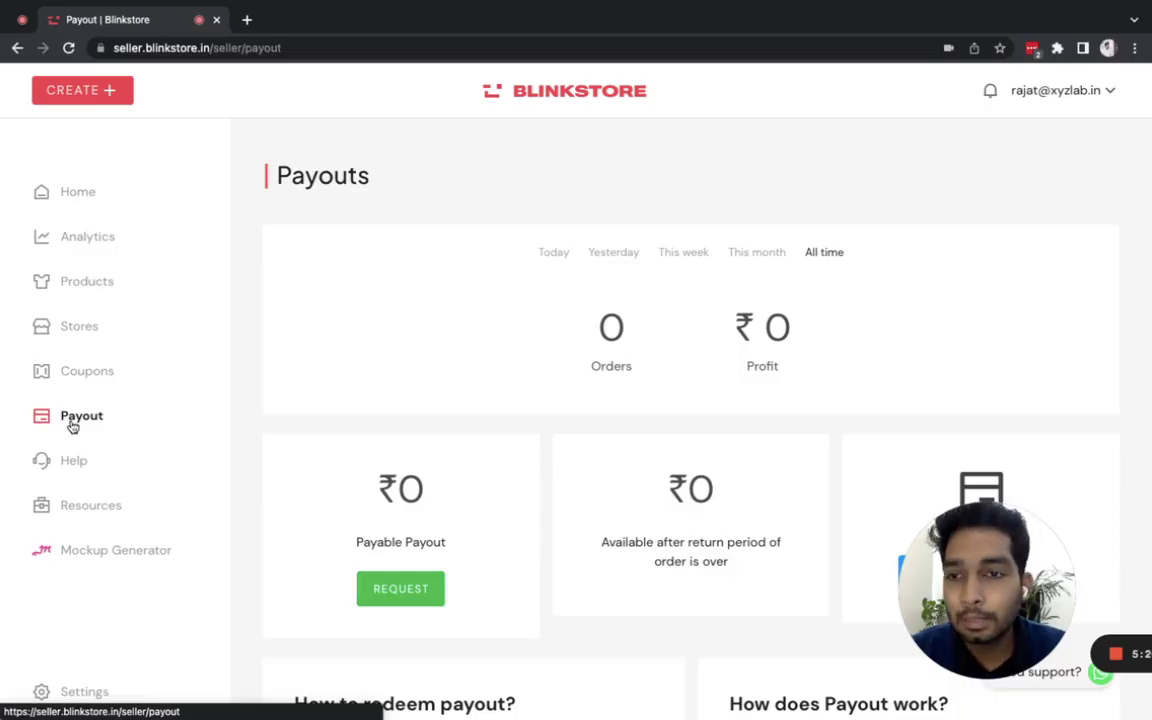
click(78, 458)
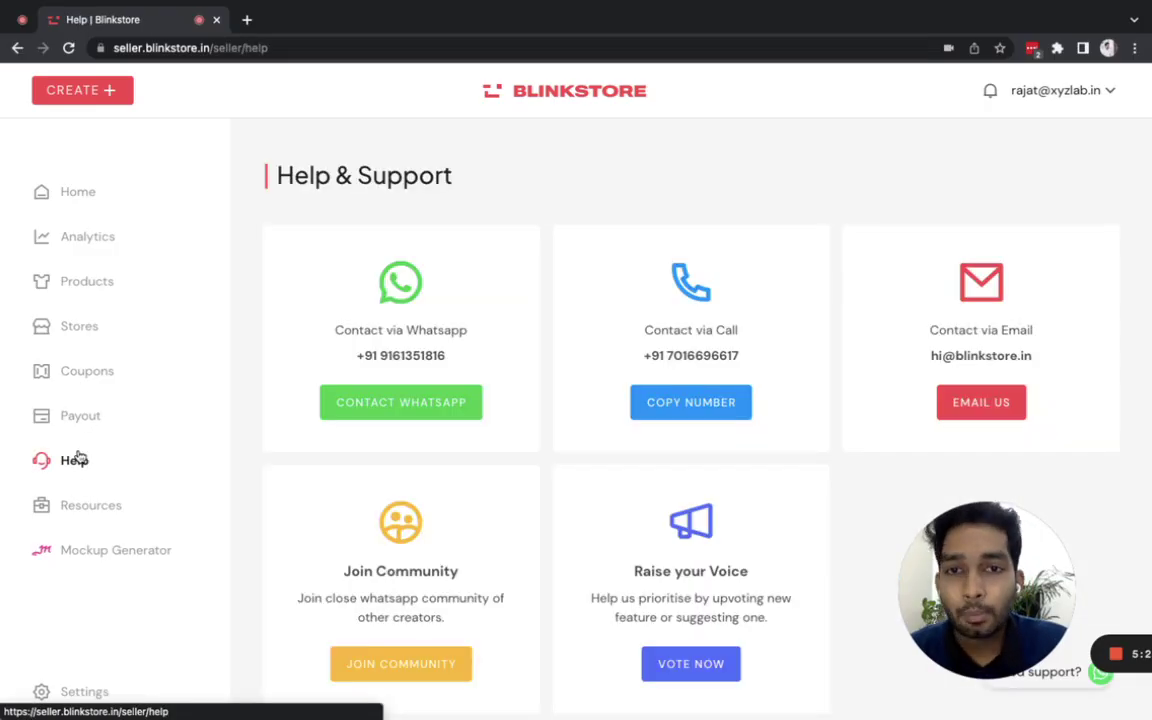
- Scroll Help & Support, then view Resources with PSD templates and fabric colour hex codes
scroll(383, 430, down, 1)
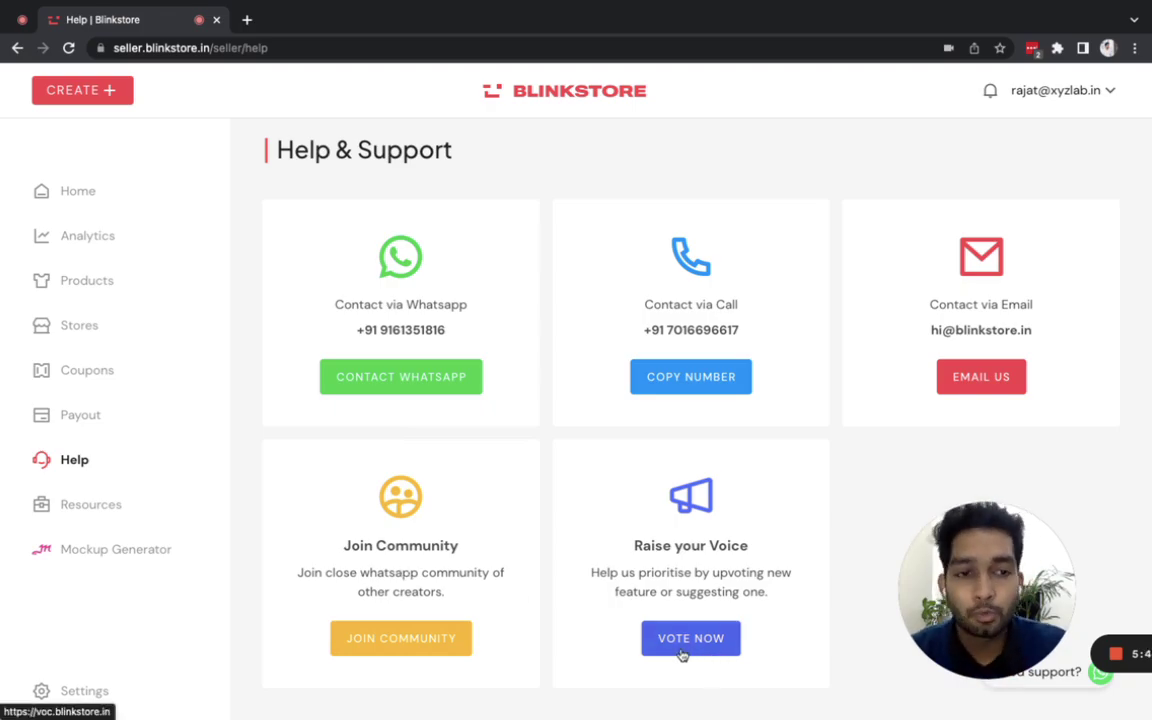
click(74, 514)
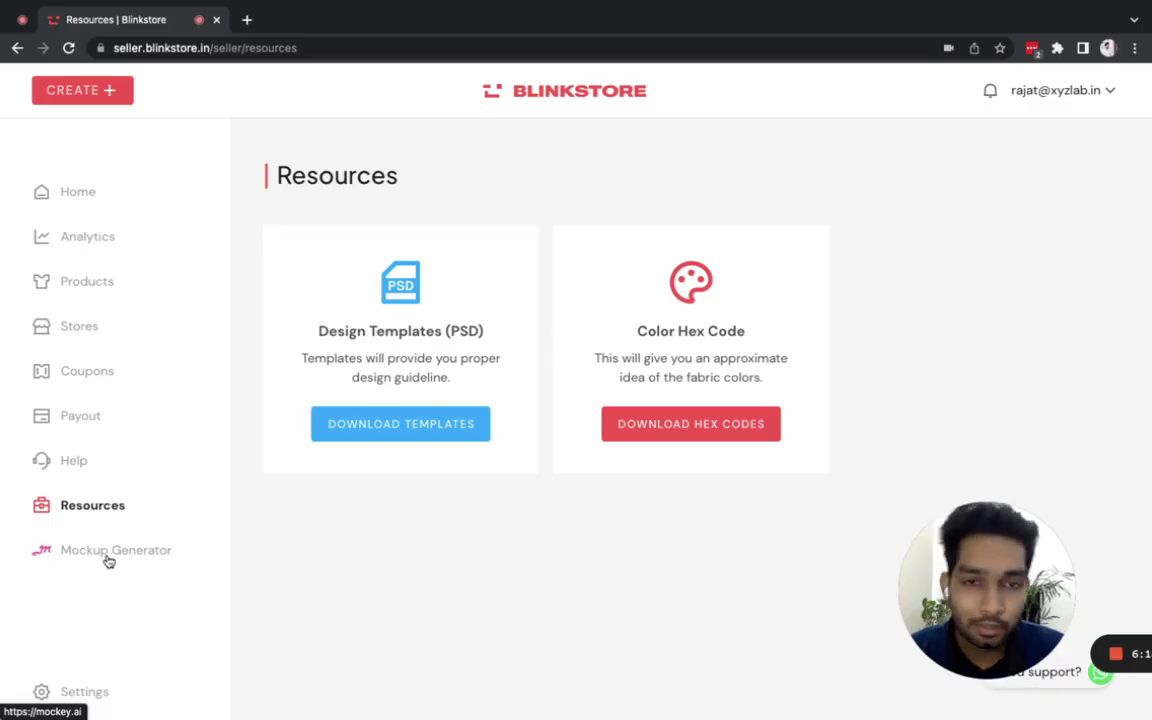
- Look at the profile editing form in account Settings, then go back
click(76, 690)
click(386, 394)
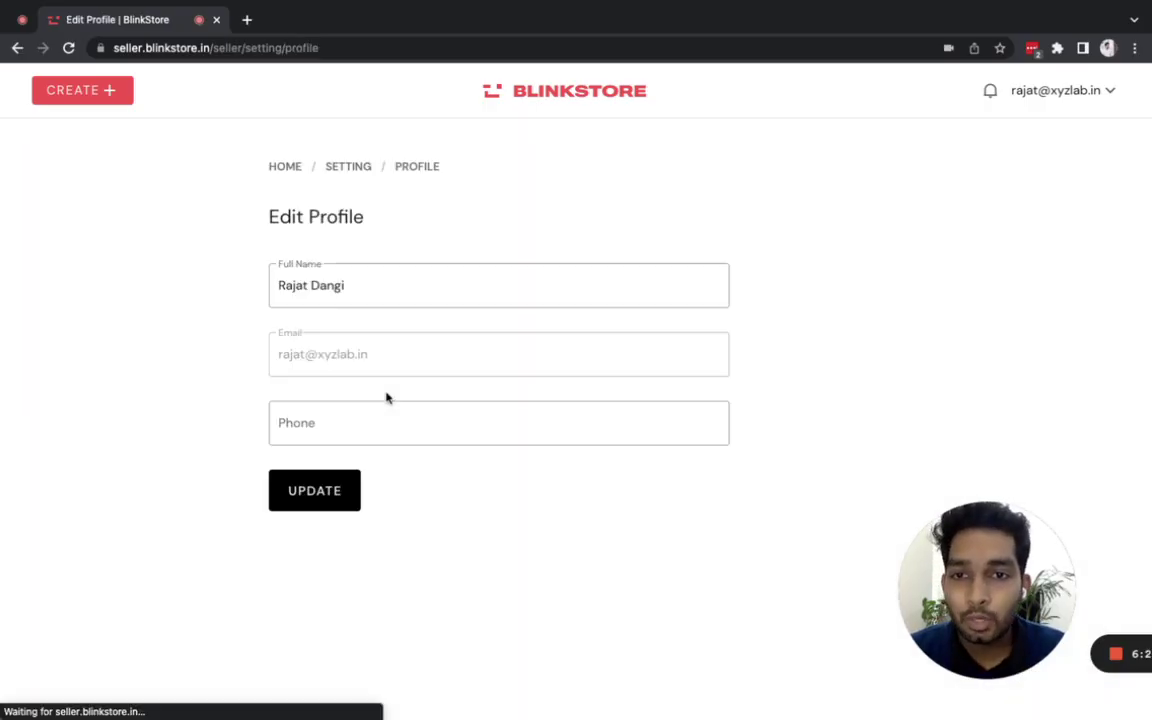
scroll(386, 397, left, 5)
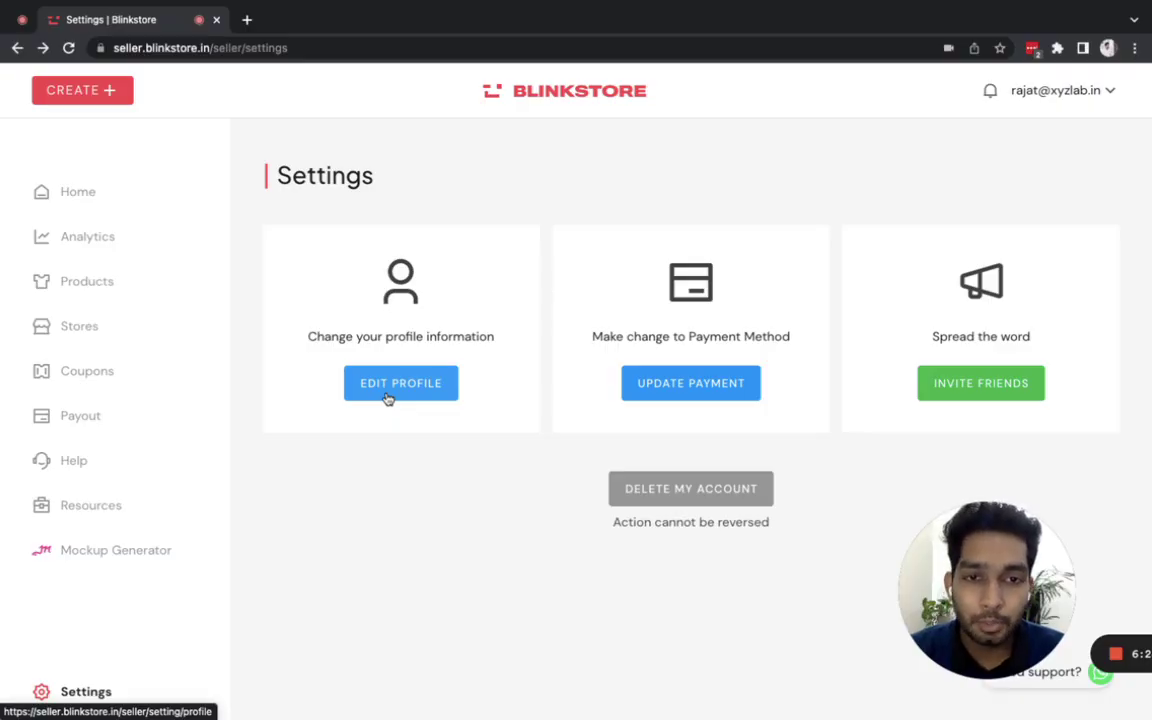
- Inspect the payout form's name and UPI fields, then return to Home listing My Super Store
click(674, 385)
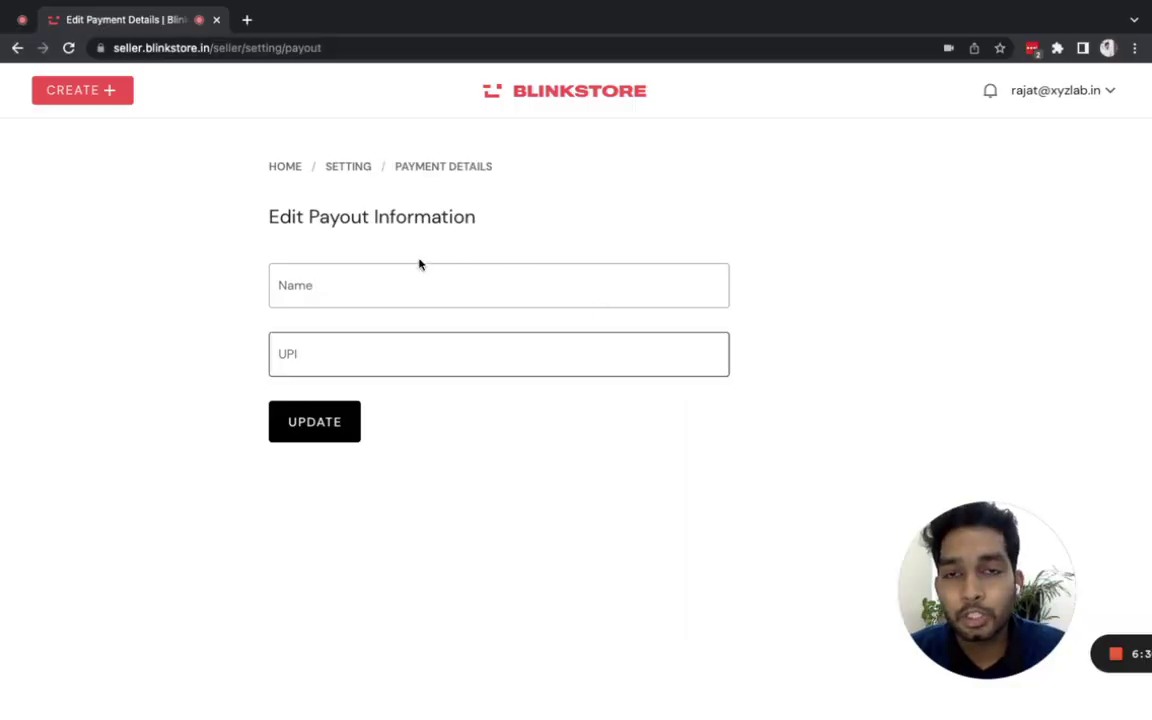
click(411, 293)
click(361, 370)
scroll(361, 370, left, 2)
scroll(361, 370, left, 2)
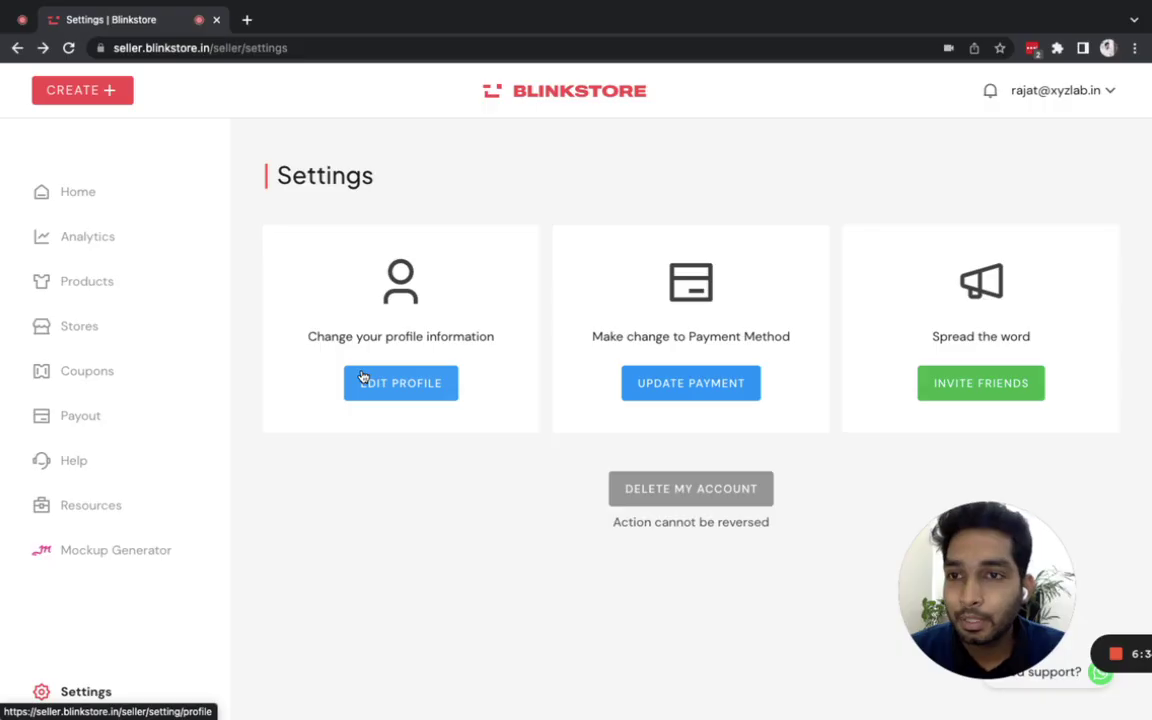
click(62, 197)
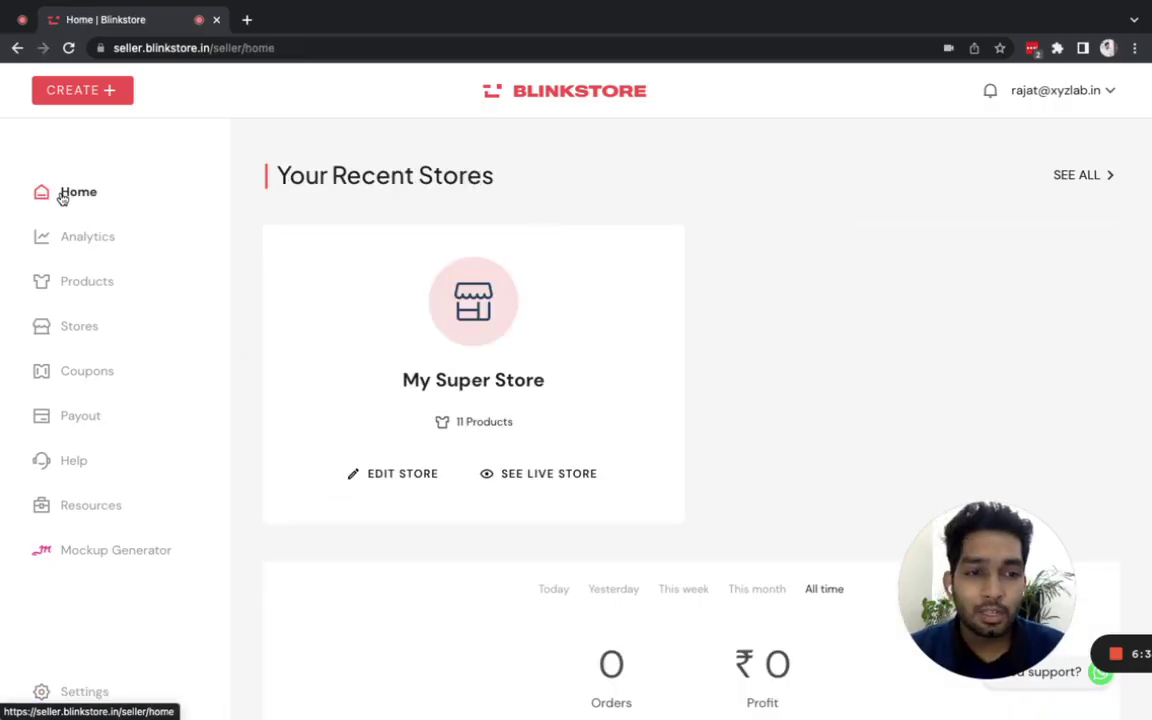